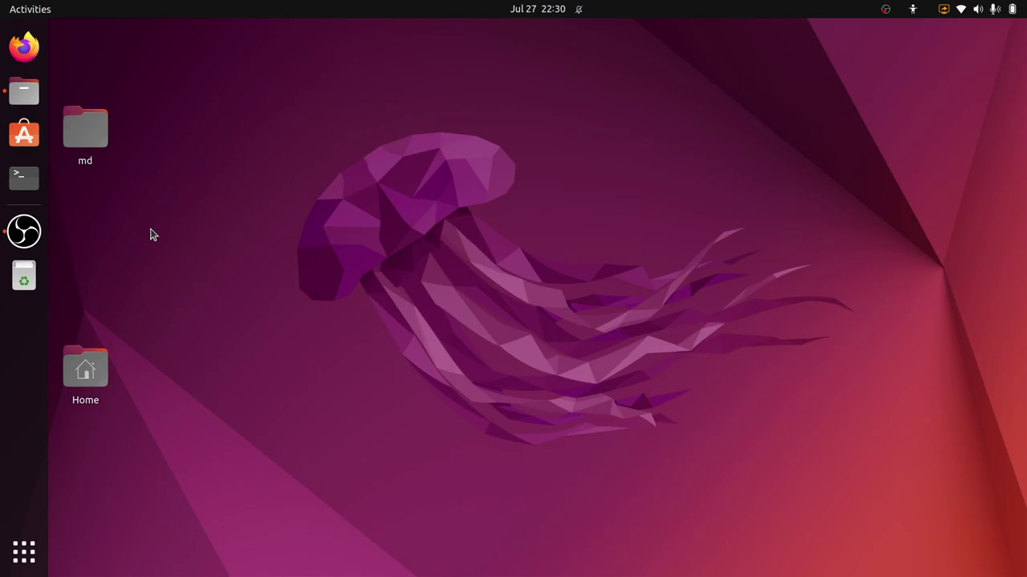
# Open Desktop/md/charmm36-jul2021.ff in Files and select ions.itp.
pyautogui.doubleClick(80, 132)
pyautogui.click(181, 108)
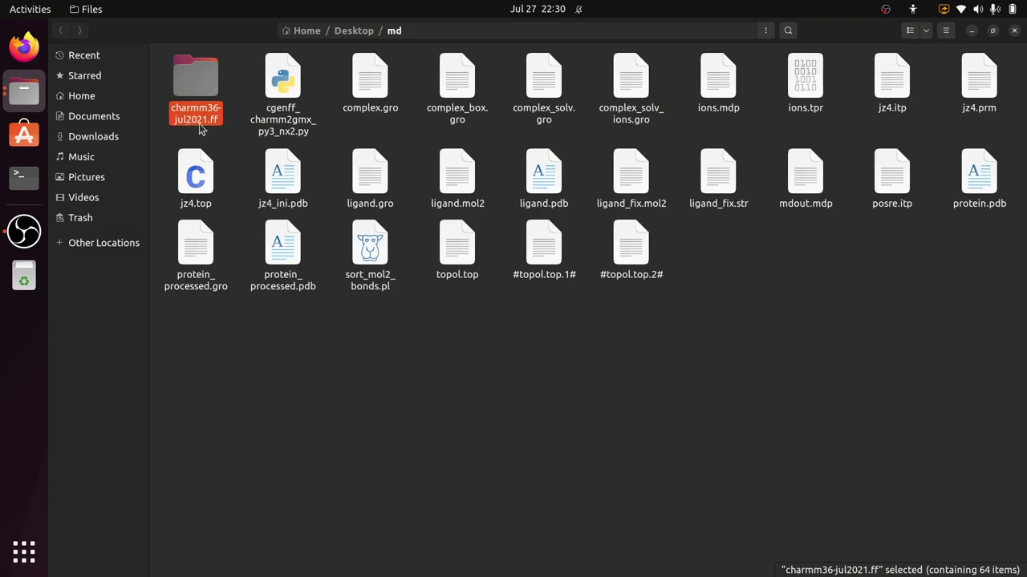
pyautogui.doubleClick(197, 85)
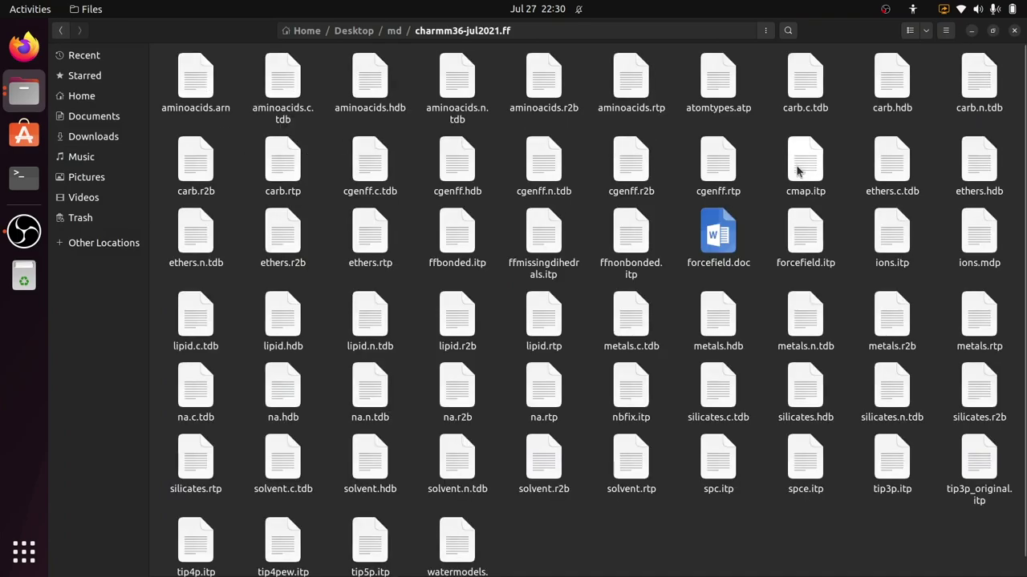
pyautogui.click(882, 245)
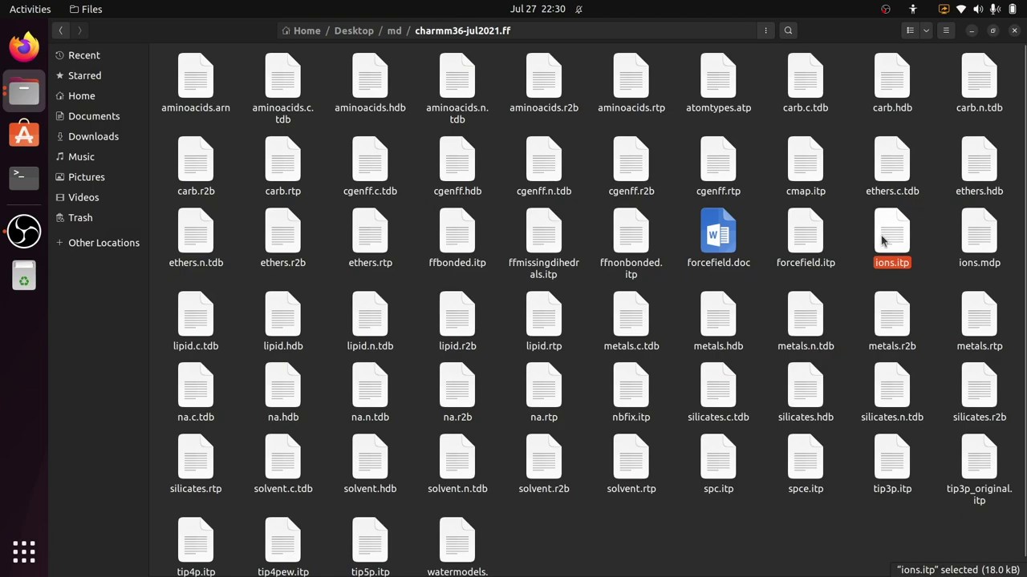
# Open ions.itp in Text Editor and browse the LIT, SOD and MG ion entries.
pyautogui.doubleClick(881, 239)
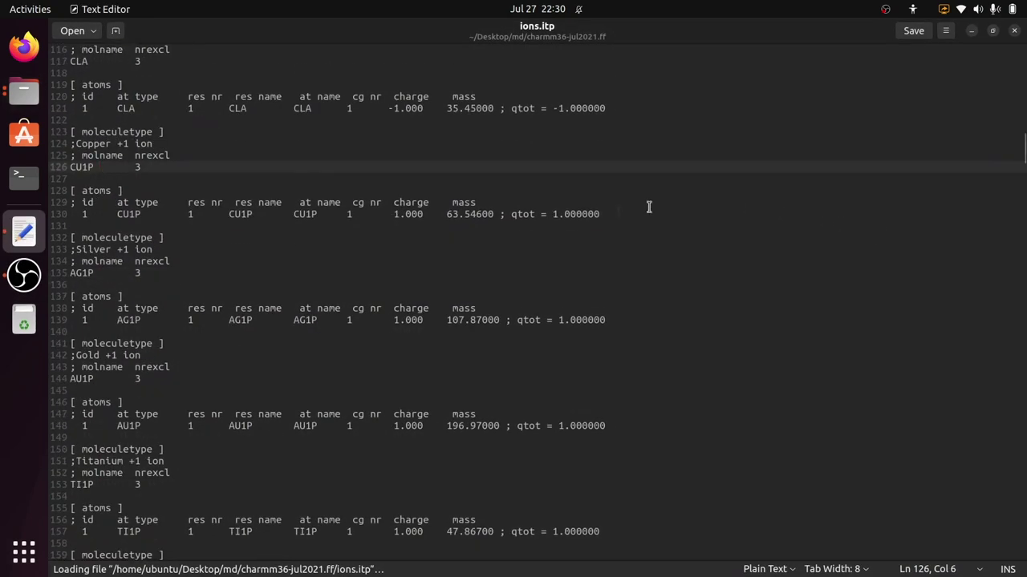
pyautogui.scroll(20, 406, 192)
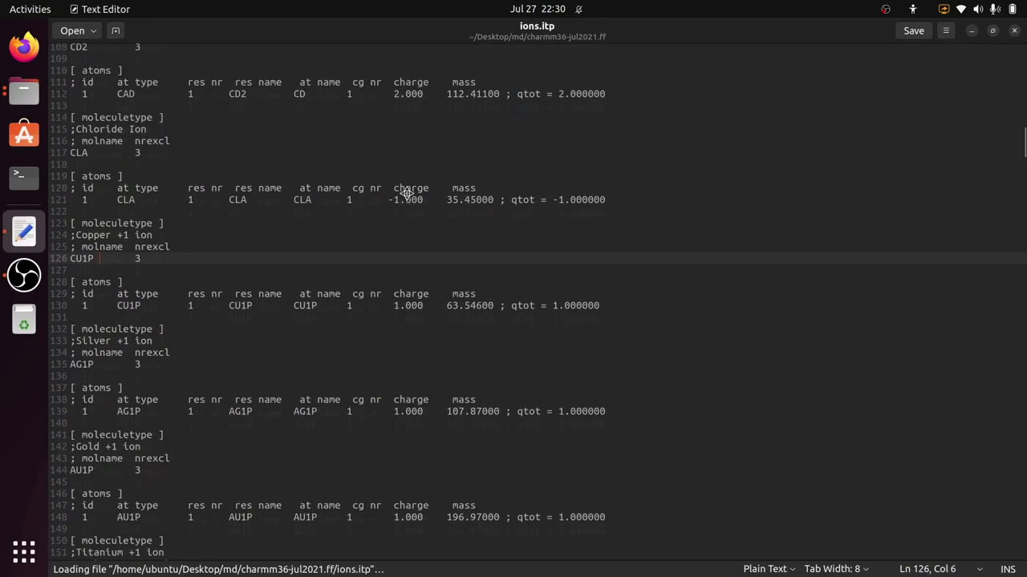
pyautogui.scroll(-5, 320, 326)
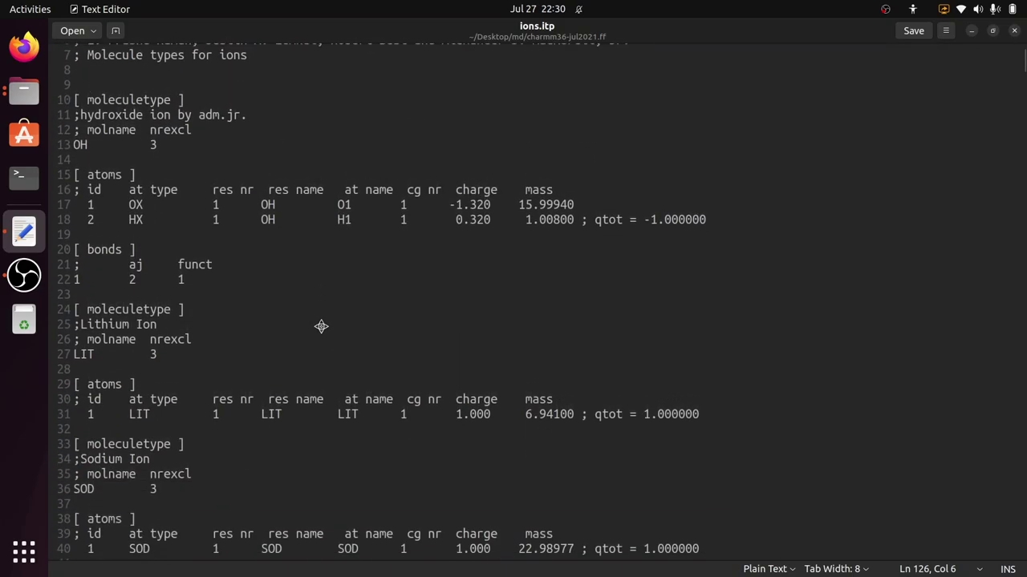
pyautogui.doubleClick(90, 228)
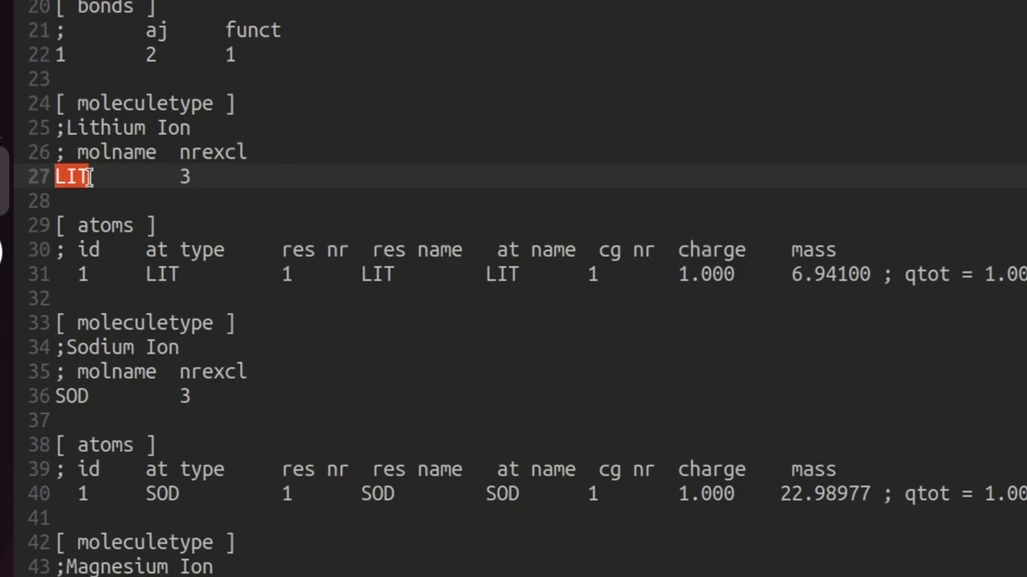
pyautogui.click(98, 180)
pyautogui.click(91, 378)
pyautogui.moveTo(80, 378); pyautogui.dragTo(120, 378)
pyautogui.click(110, 353)
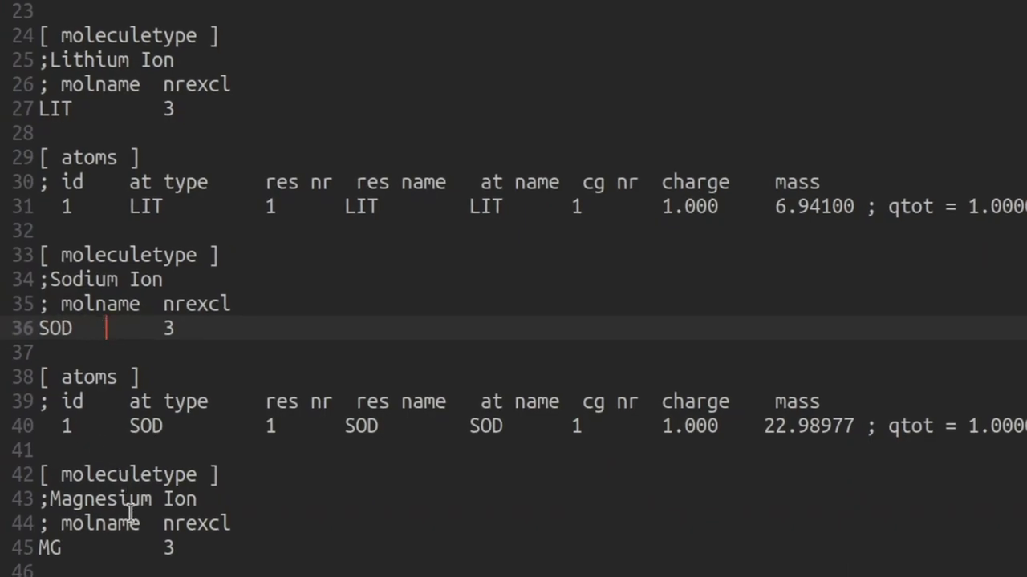
pyautogui.click(91, 548)
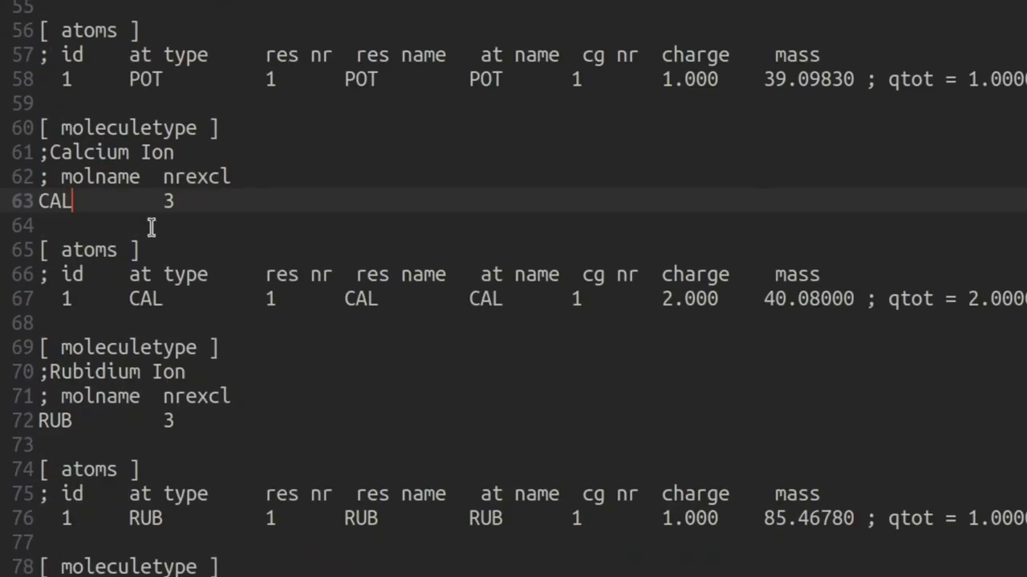
# Scroll down to the Chloride entry on line 115 and its CLA name on line 117.
pyautogui.scroll(-4, 255, 389)
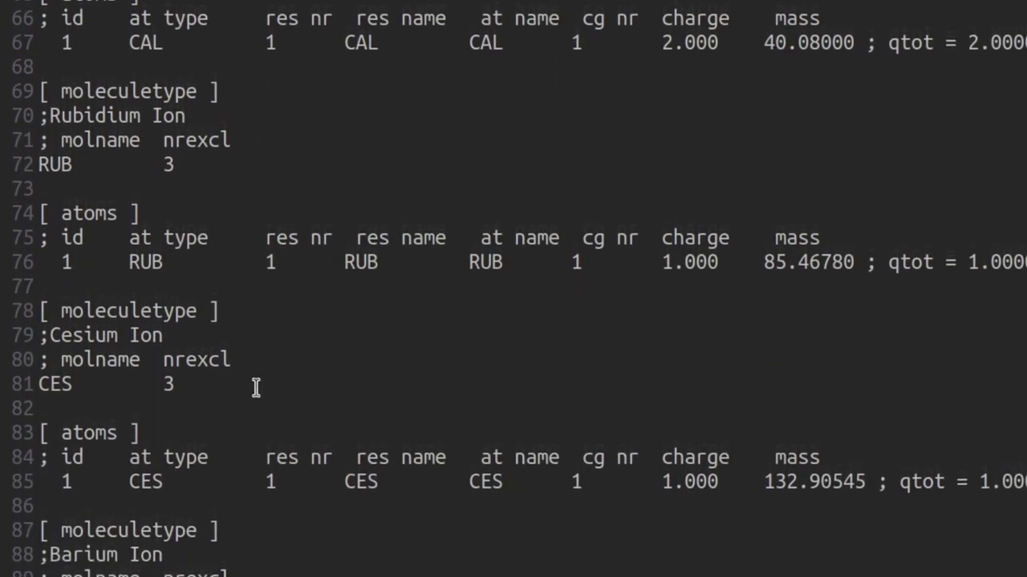
pyautogui.middleClick(203, 374)
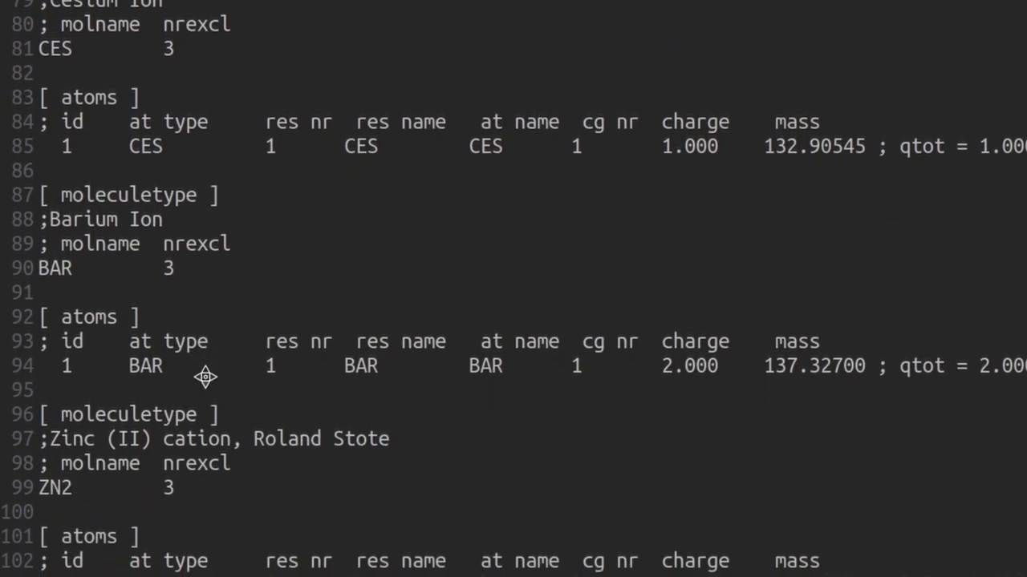
pyautogui.middleClick(204, 375)
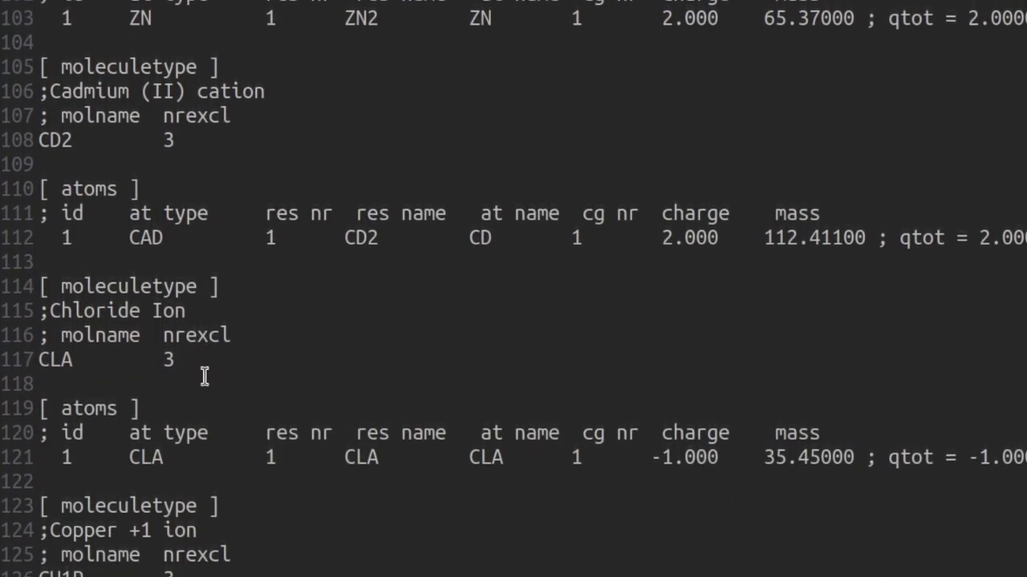
pyautogui.doubleClick(82, 245)
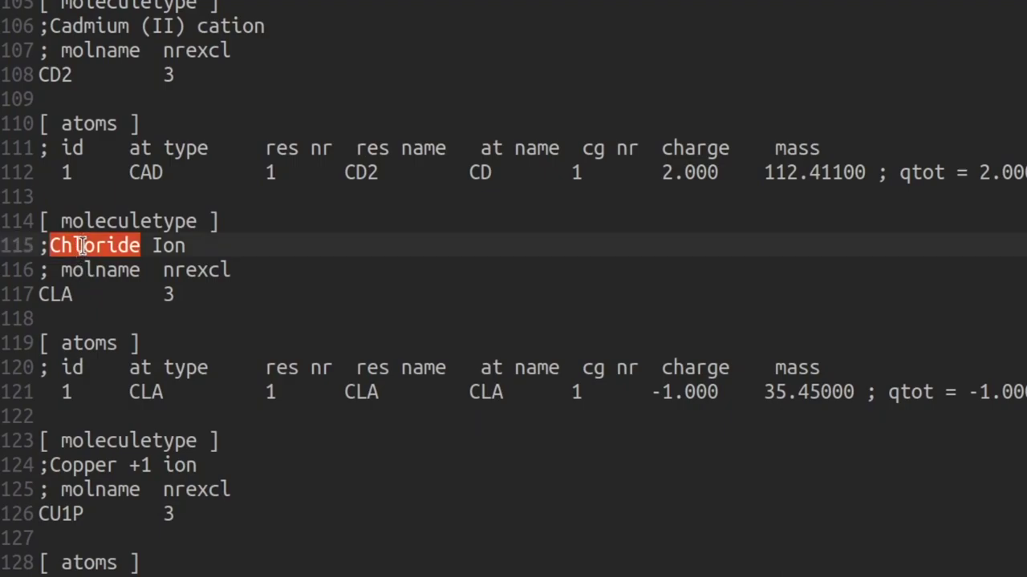
pyautogui.click(83, 294)
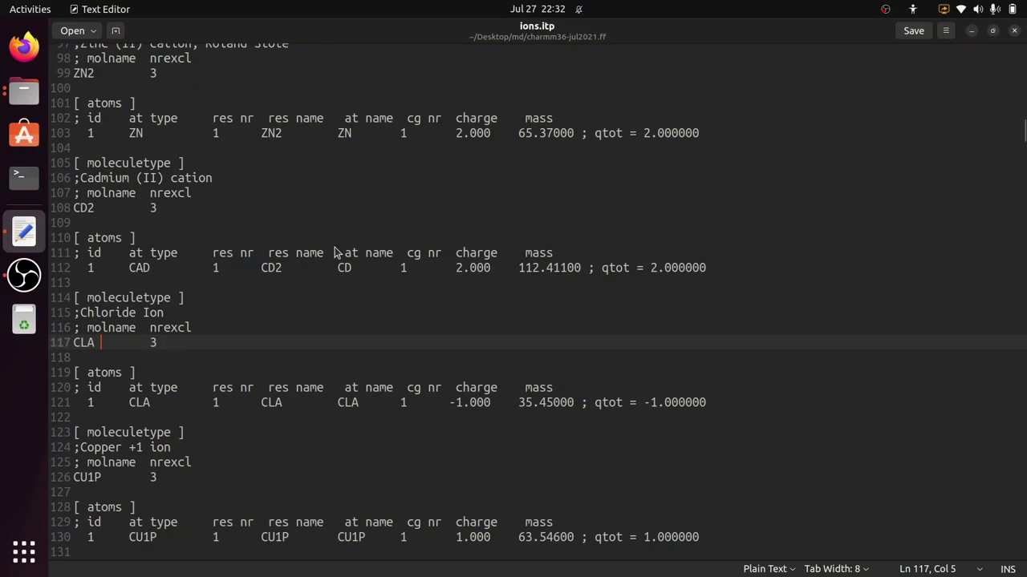
# Go back to the md folder and open complex_solv_ions.gro plus topol.top in Text Editor.
pyautogui.click(971, 32)
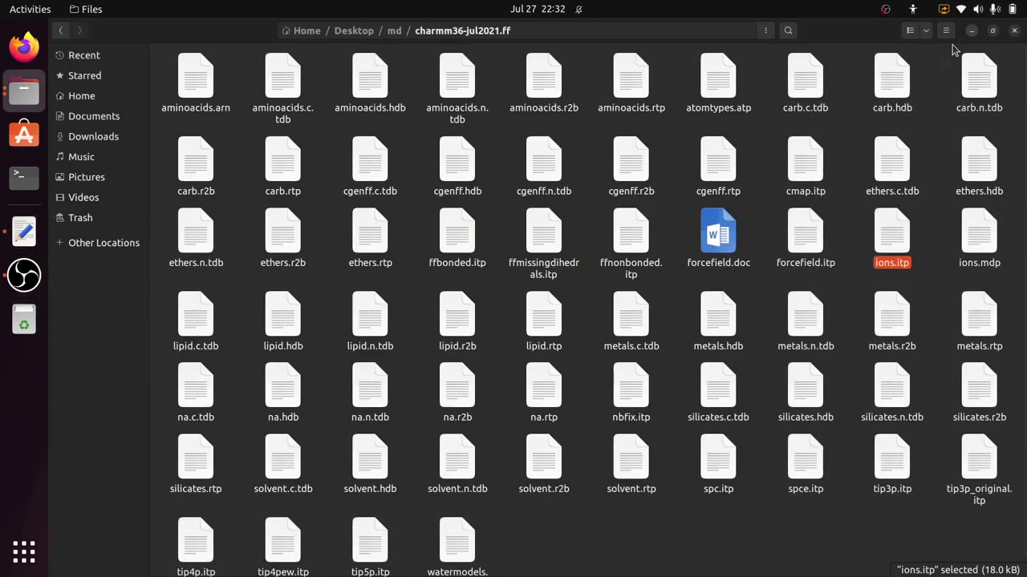
pyautogui.click(394, 32)
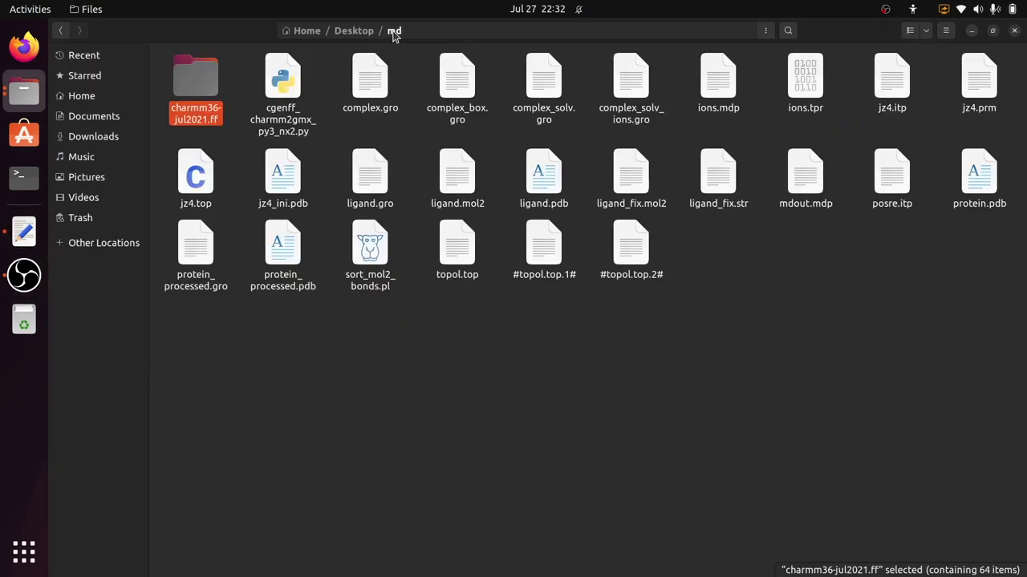
pyautogui.click(655, 112)
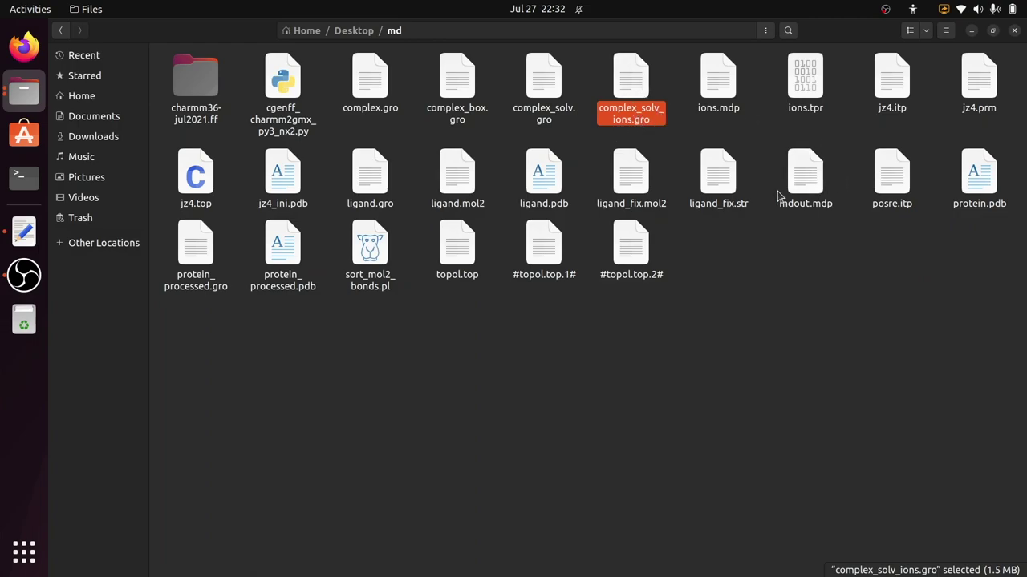
pyautogui.keyDown('ctrl'); pyautogui.click(458, 257); pyautogui.keyUp('ctrl')
pyautogui.press('Return')
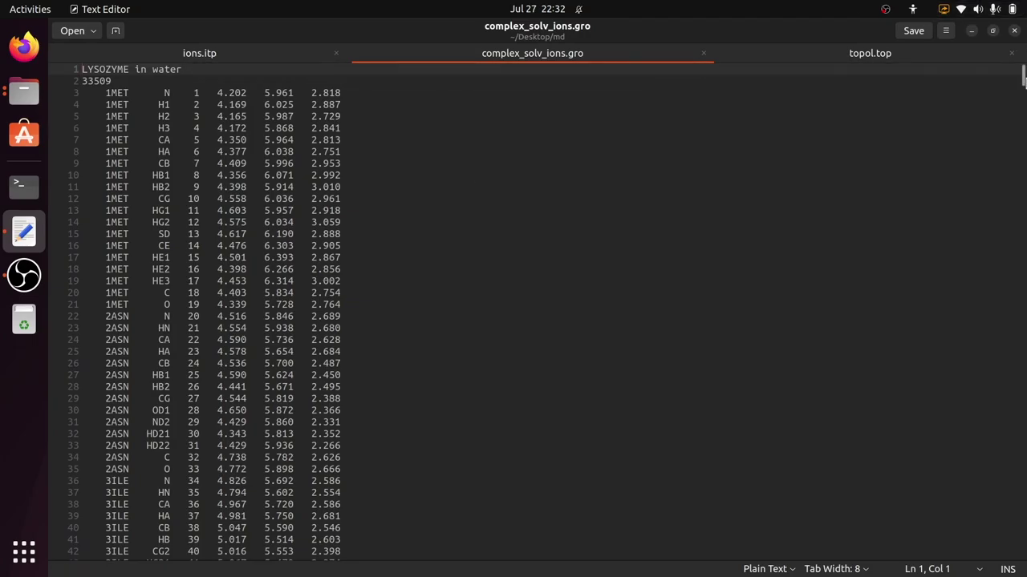
# Scroll to the end of complex_solv_ions.gro to view the CL ion lines 33506–33511.
pyautogui.moveTo(1023, 75); pyautogui.dragTo(1023, 554)
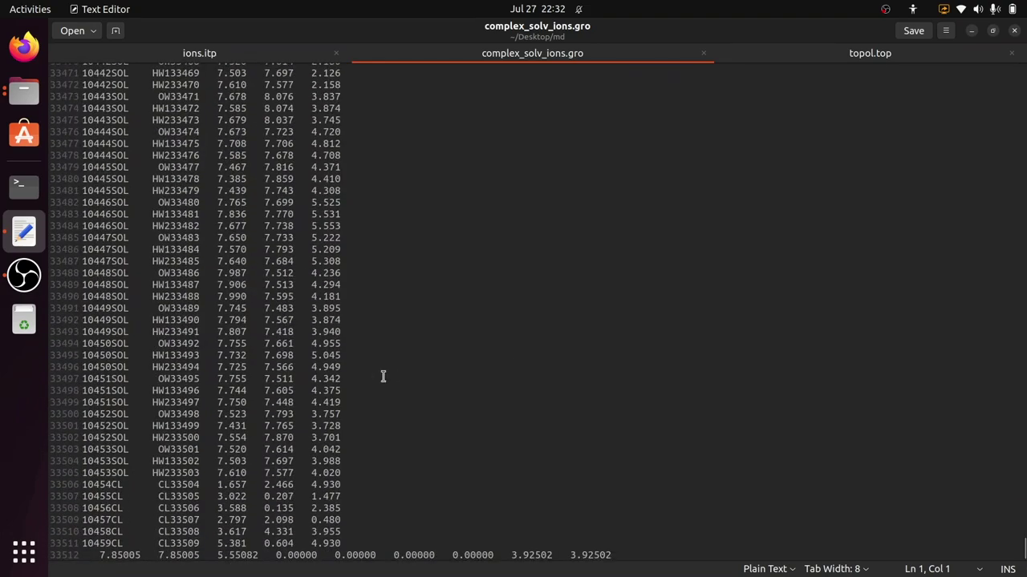
pyautogui.click(175, 495)
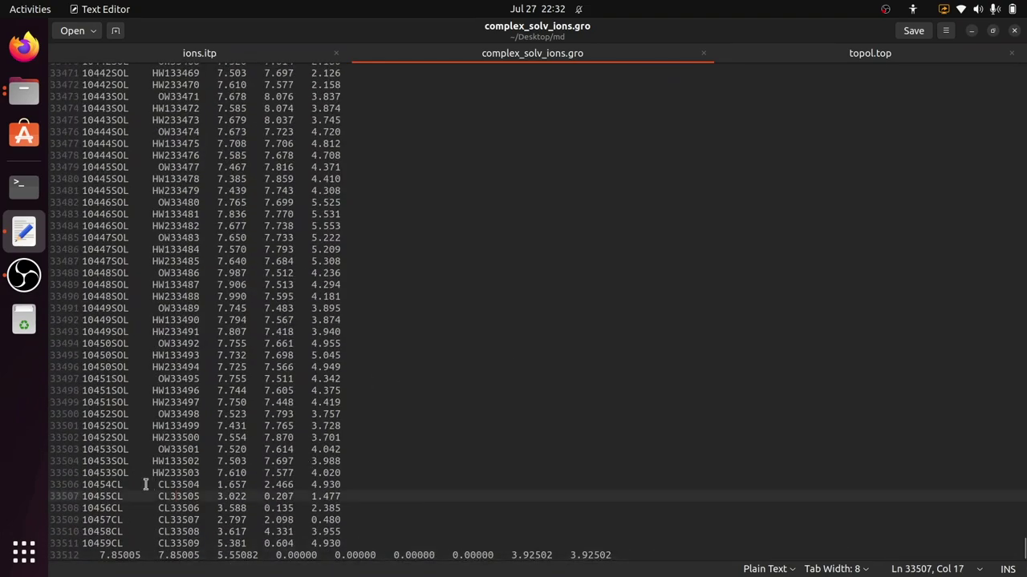
pyautogui.click(134, 484)
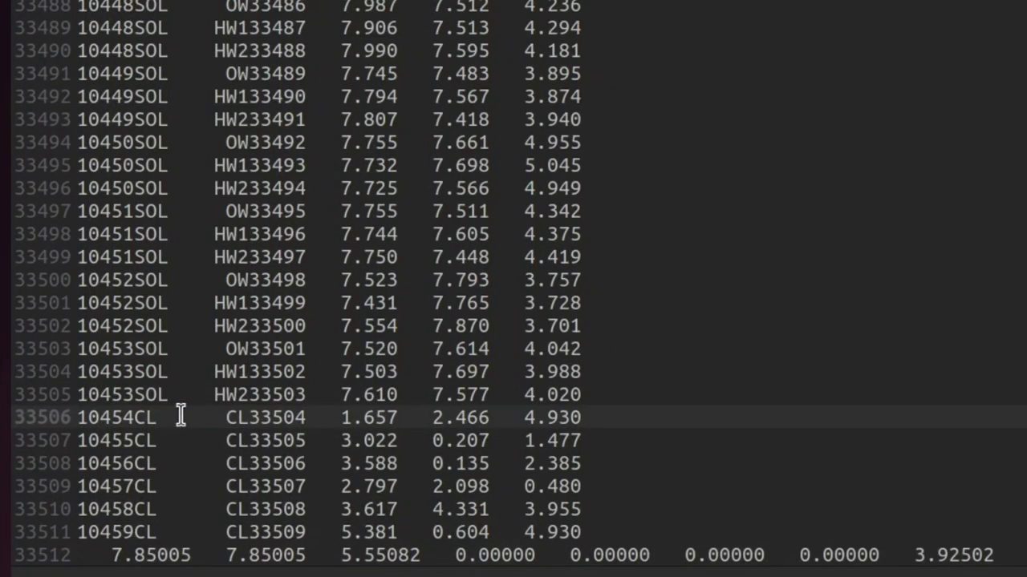
pyautogui.scroll(15, 181, 415)
pyautogui.scroll(20, 180, 415)
pyautogui.scroll(-20, 170, 438)
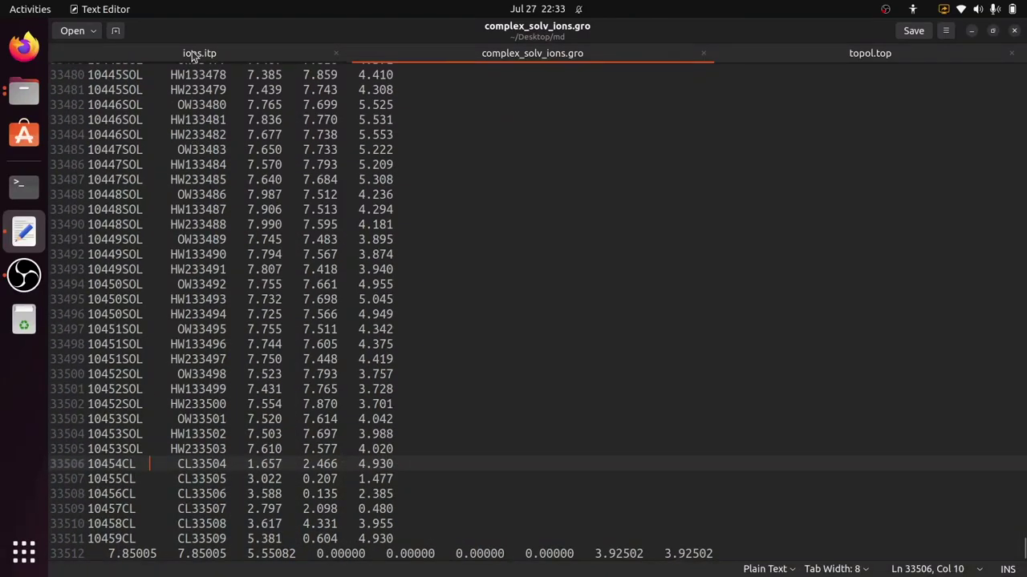
# Compare ions.itp's CLA name with the .gro file's CL ions, then switch to topol.top.
pyautogui.click(277, 0)
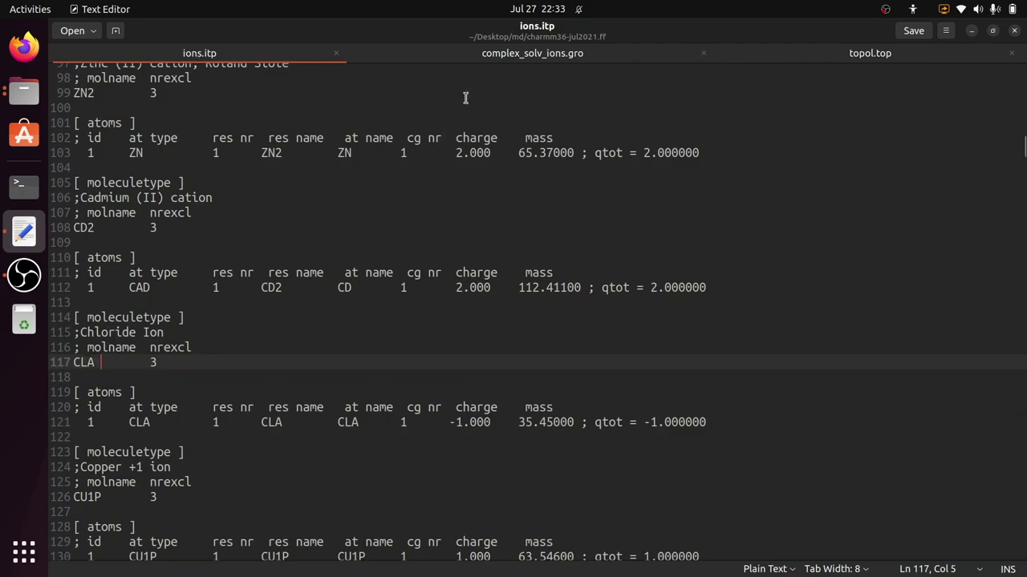
pyautogui.click(464, 52)
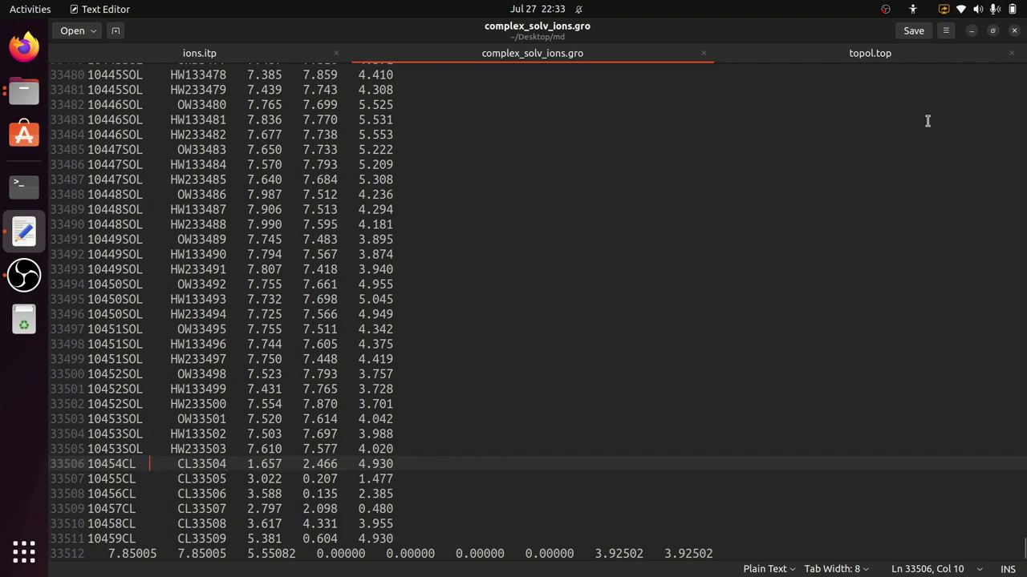
pyautogui.click(896, 52)
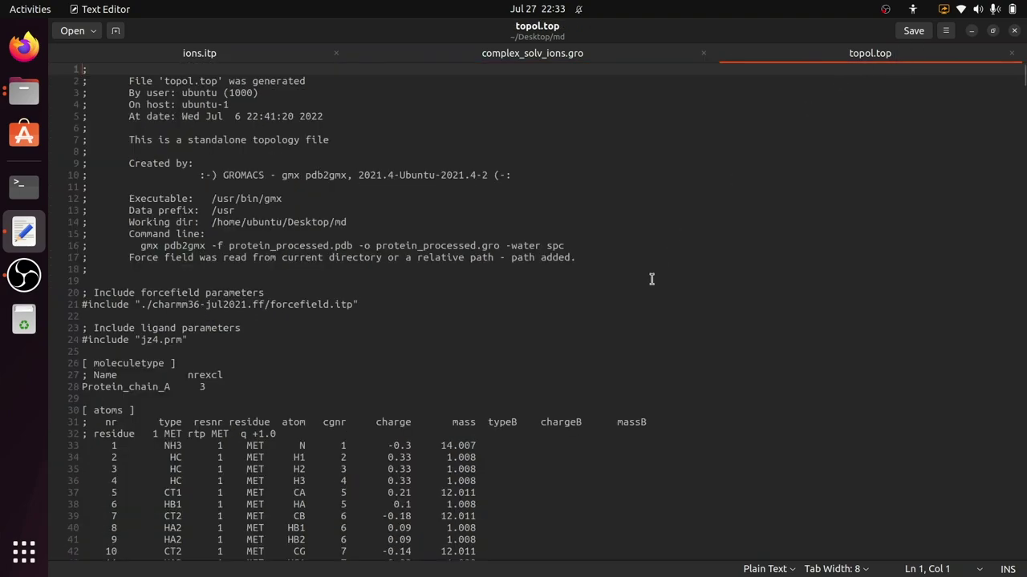
# Check topol.top's ions.itp include and 6 CL entry, then return to the .gro and minimize.
pyautogui.moveTo(1023, 76); pyautogui.dragTo(1023, 549)
pyautogui.click(337, 425)
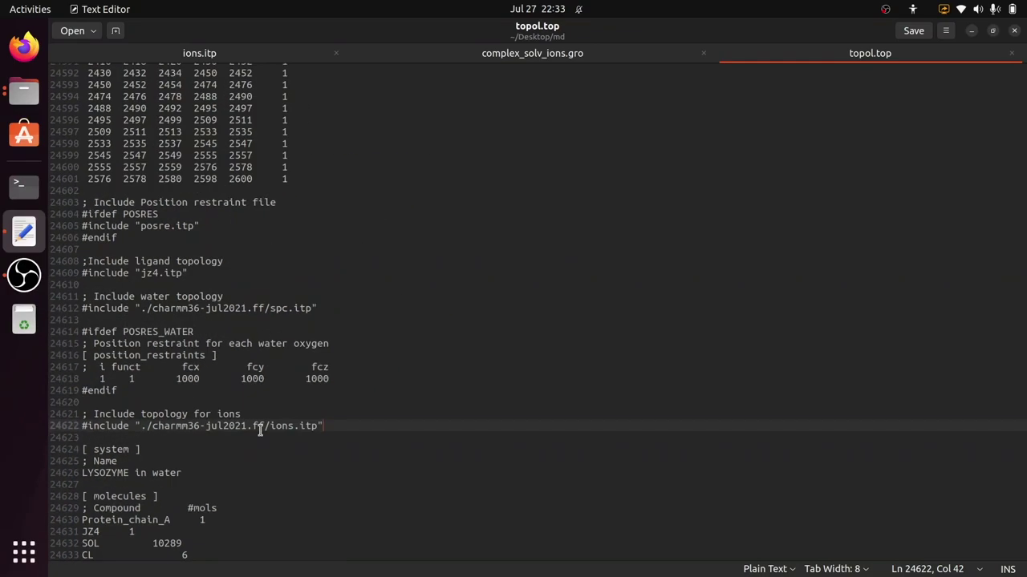
pyautogui.hotkey('ctrl', 'alt', 'pageup')
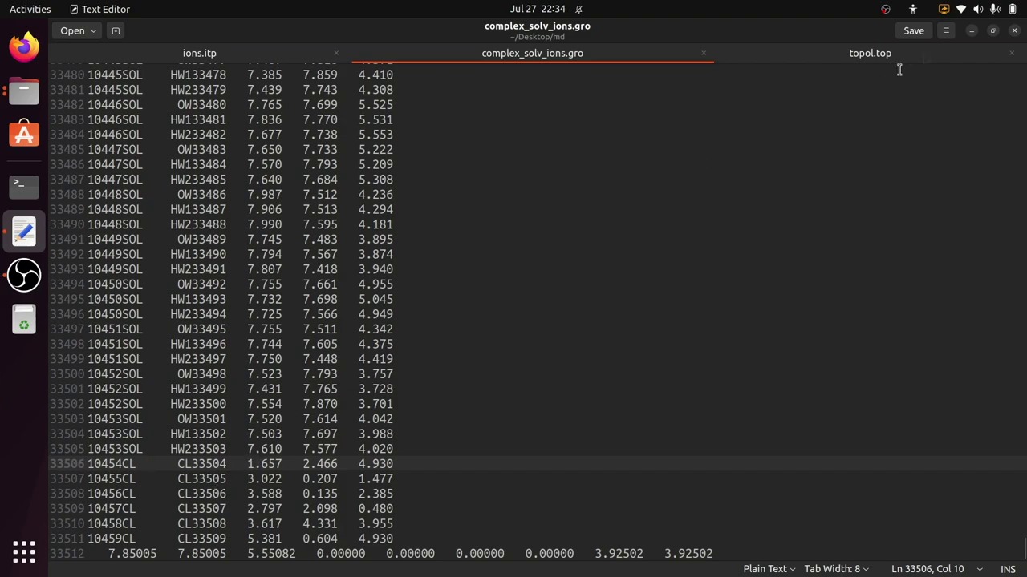
pyautogui.click(971, 31)
# Download em.mdp from the GROMACS tutorial's Energy Minimization page into Desktop/md.
pyautogui.click(454, 382)
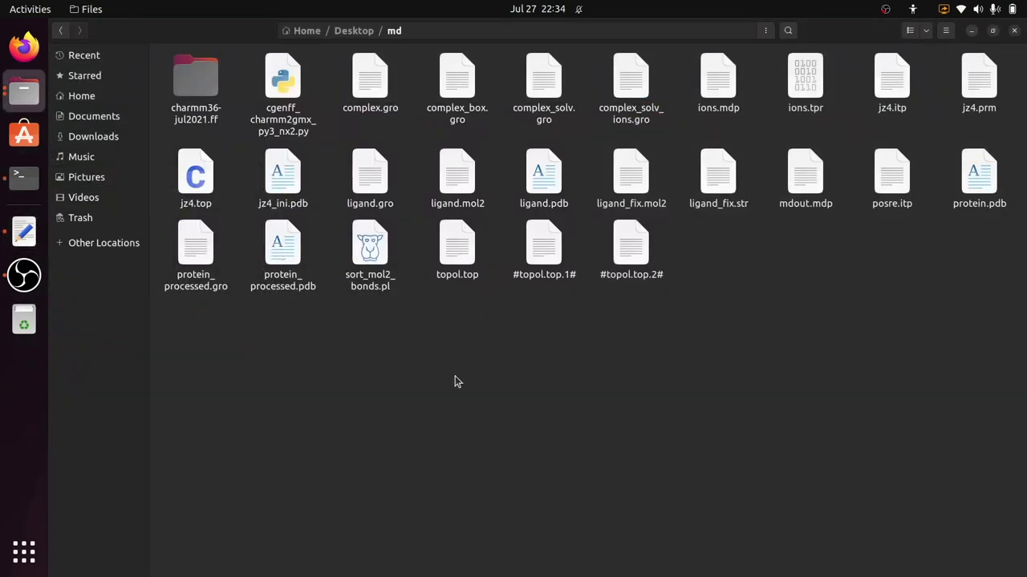
pyautogui.click(24, 47)
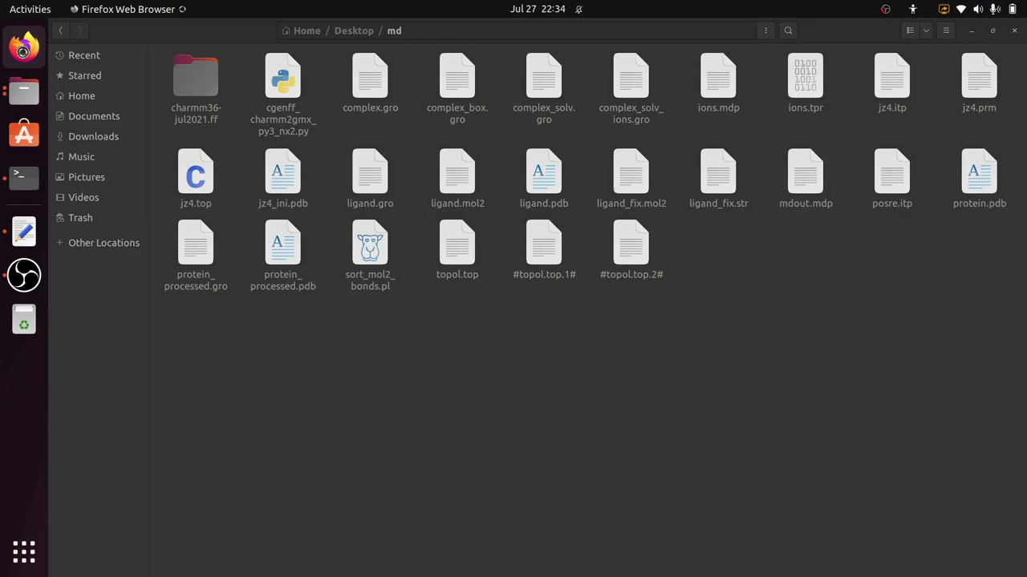
pyautogui.hotkey('alt', 'Tab')
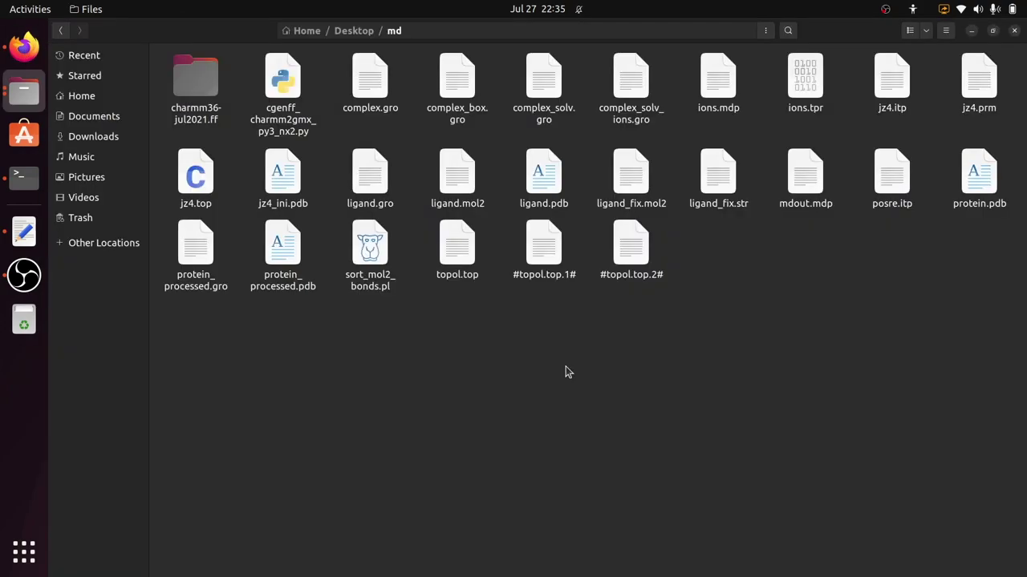
pyautogui.click(24, 47)
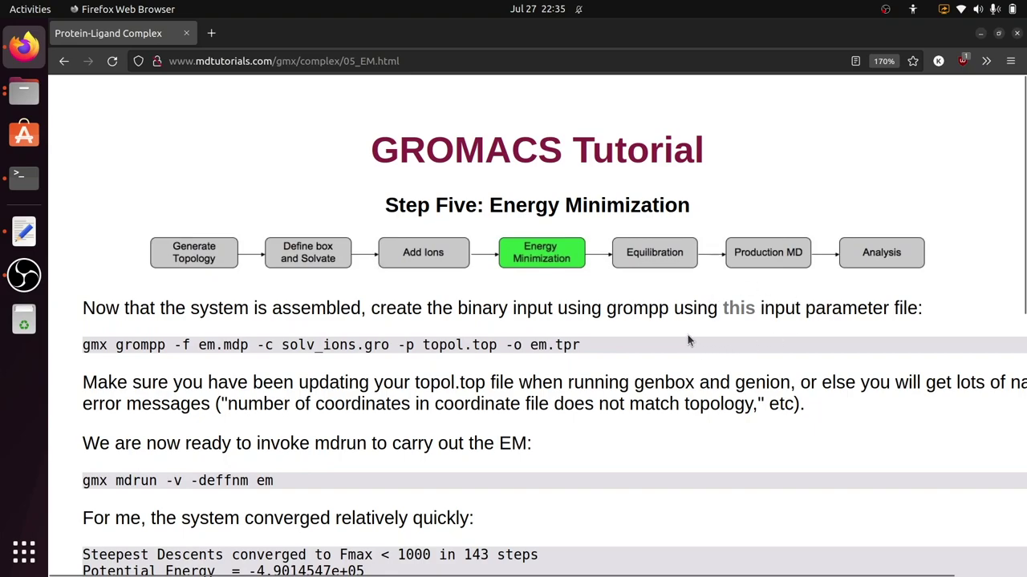
pyautogui.click(739, 309)
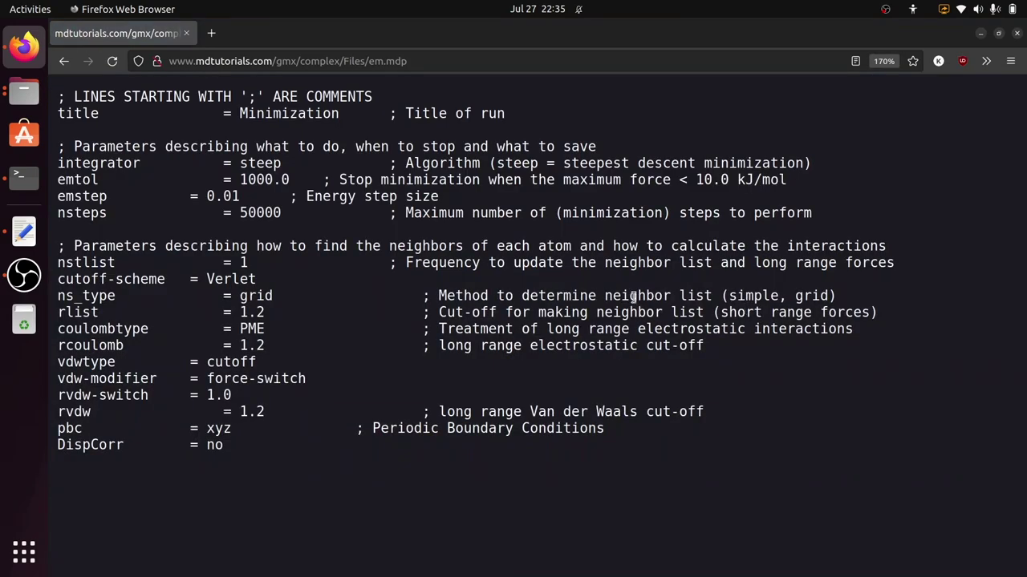
pyautogui.hotkey('ctrl', 's')
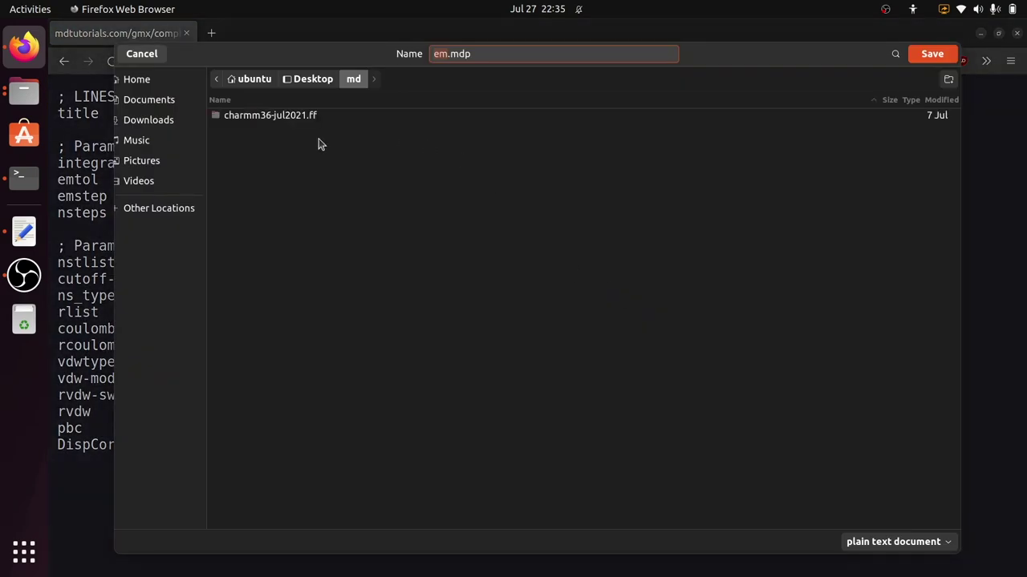
pyautogui.click(932, 54)
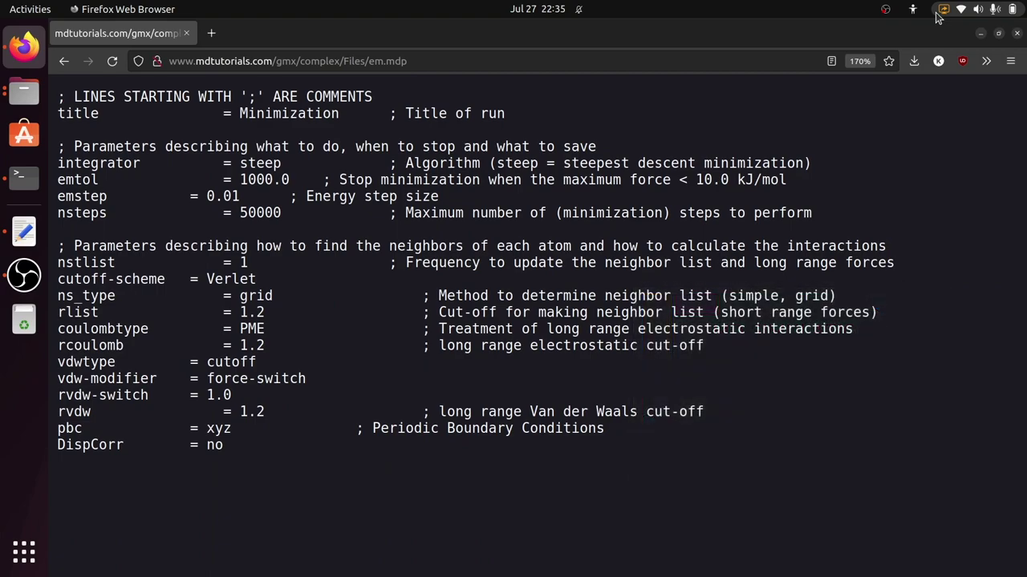
# Open a Terminal in the md folder from Files.
pyautogui.click(980, 34)
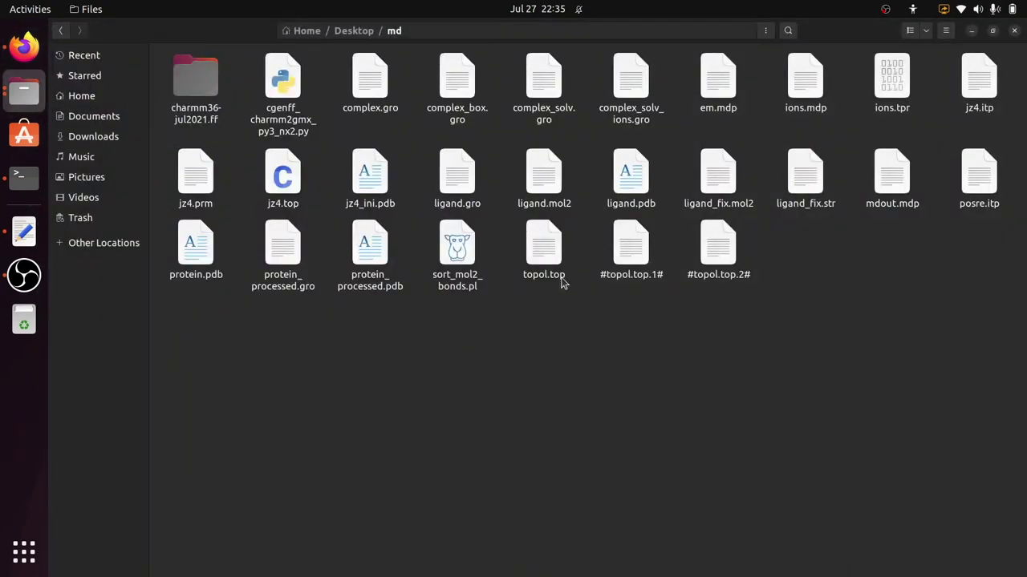
pyautogui.click(716, 76)
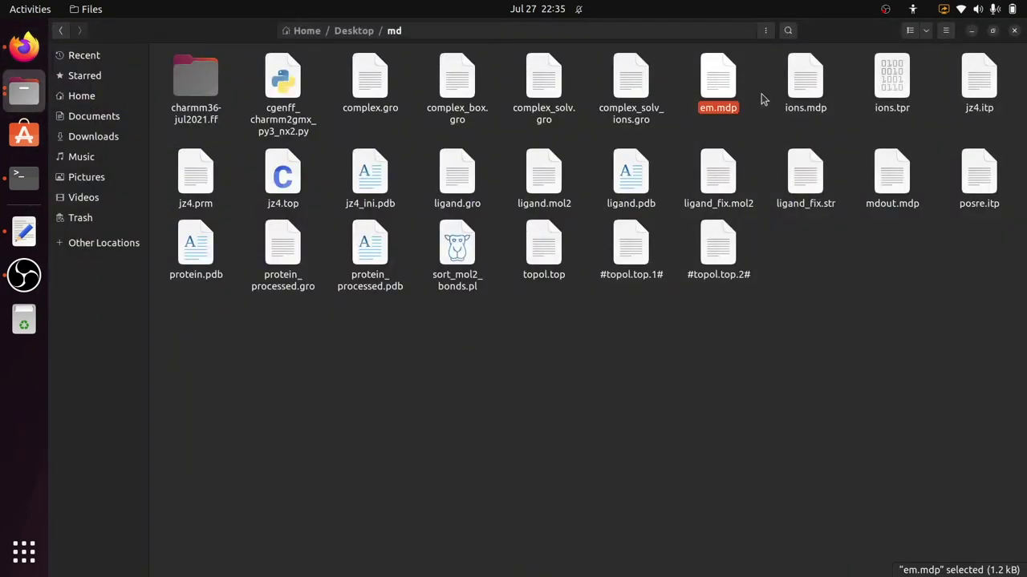
pyautogui.click(619, 335)
pyautogui.rightClick(620, 335)
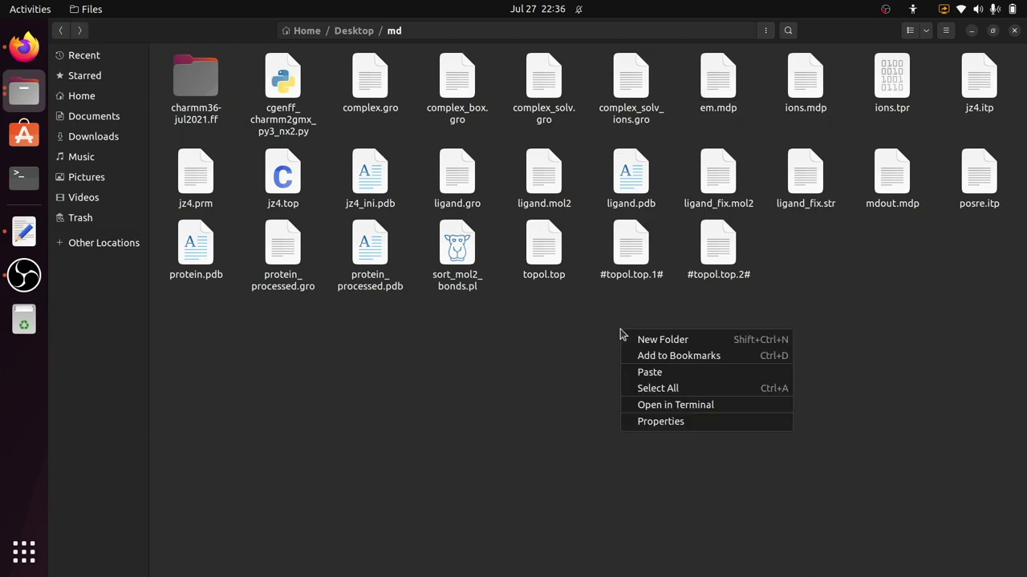
pyautogui.click(675, 405)
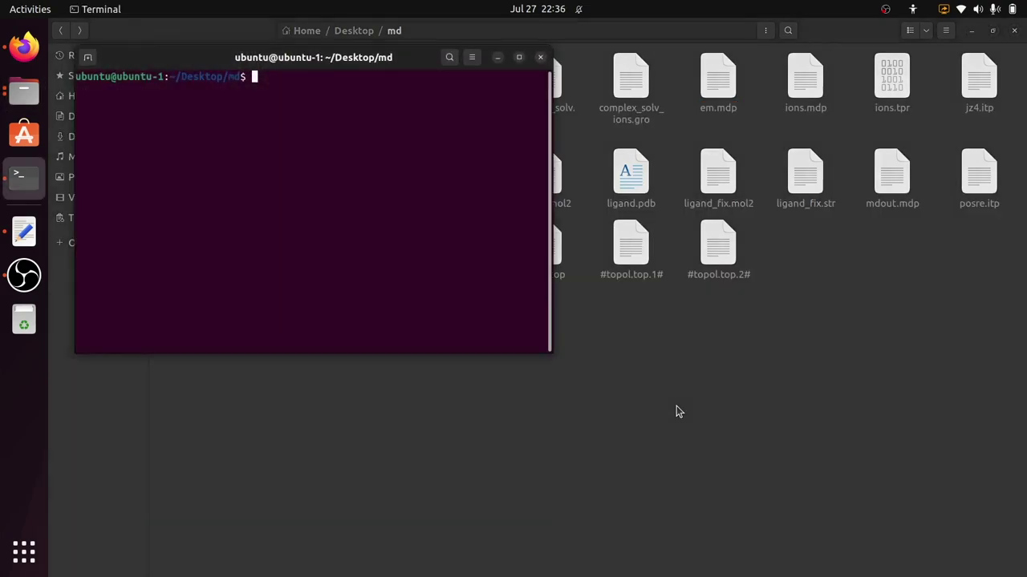
pyautogui.moveTo(416, 54); pyautogui.dragTo(644, 232)
# Run gmx grompp -f em.mdp to build em.tpr, which fails with 'No such moleculetype CL'.
pyautogui.write('gmx grompp -f em.mdp -c complex_solv_ions.gro -p topol.top -o em.tpr')
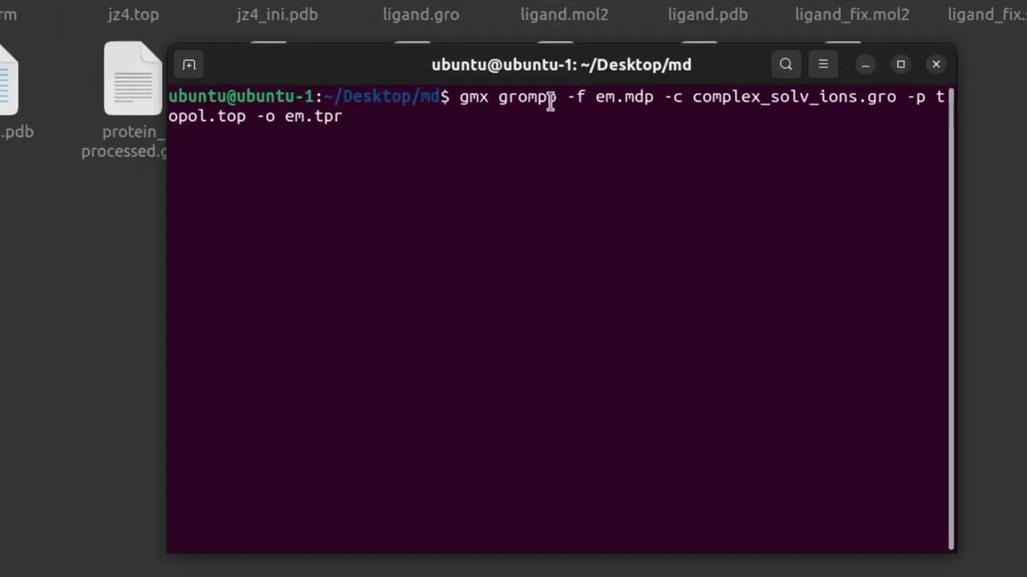
pyautogui.doubleClick(531, 253)
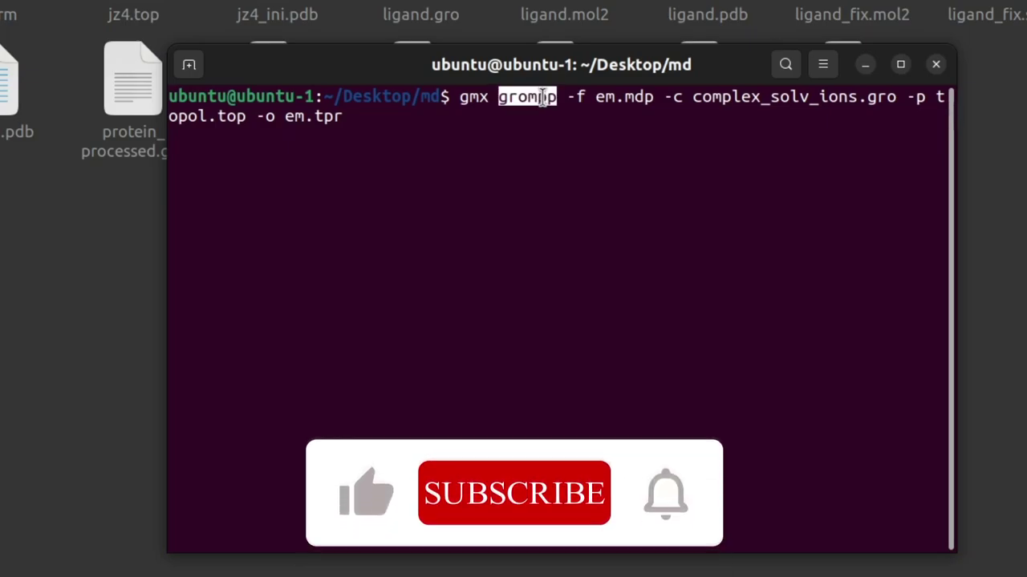
pyautogui.doubleClick(577, 98)
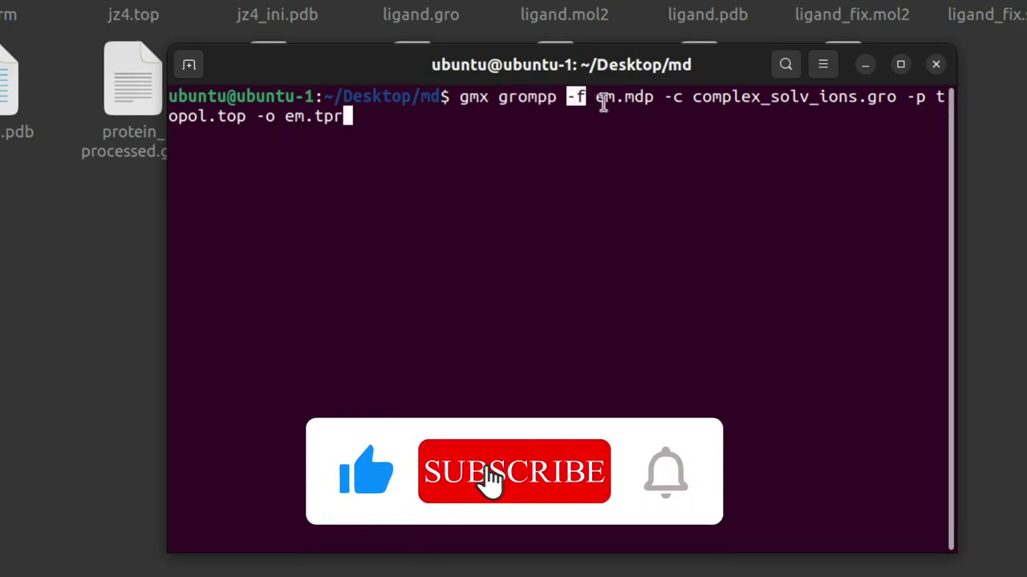
pyautogui.doubleClick(608, 100)
pyautogui.click(627, 103)
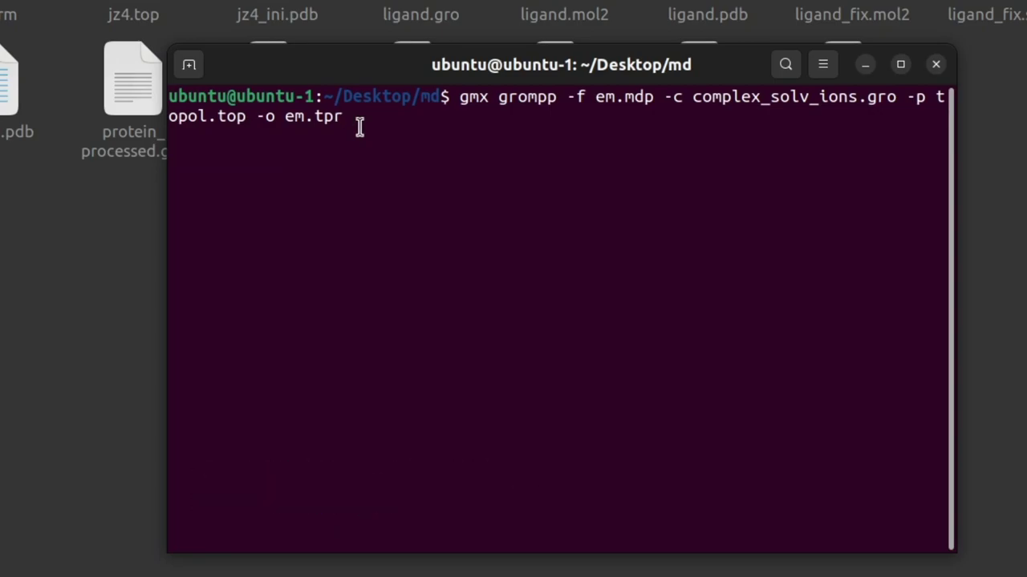
pyautogui.press('Return')
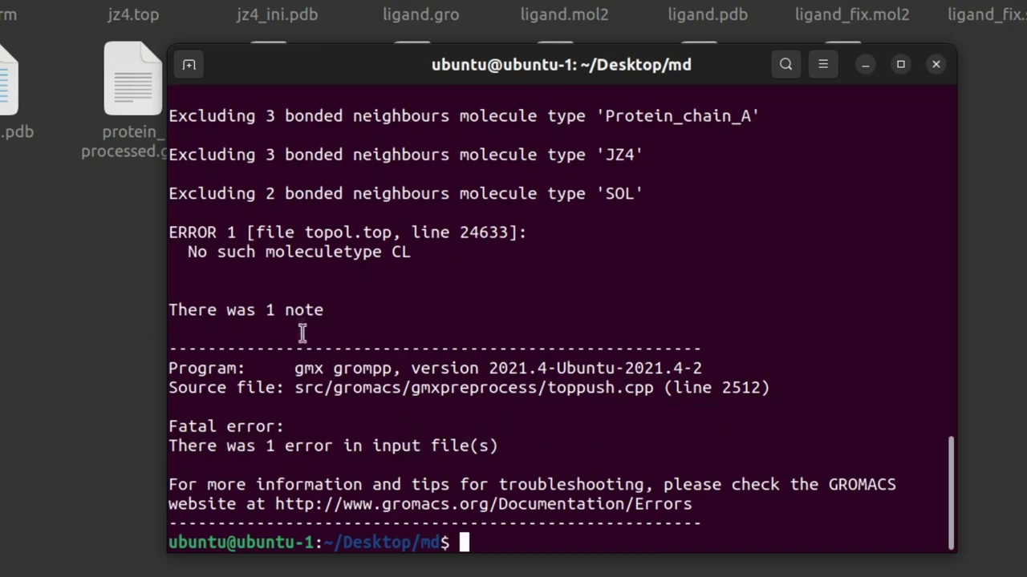
pyautogui.moveTo(187, 254); pyautogui.dragTo(405, 259)
# Rename residues 10454CL–10459CL to CLA on lines 33506–33511 of complex_solv_ions.gro.
pyautogui.click(411, 261)
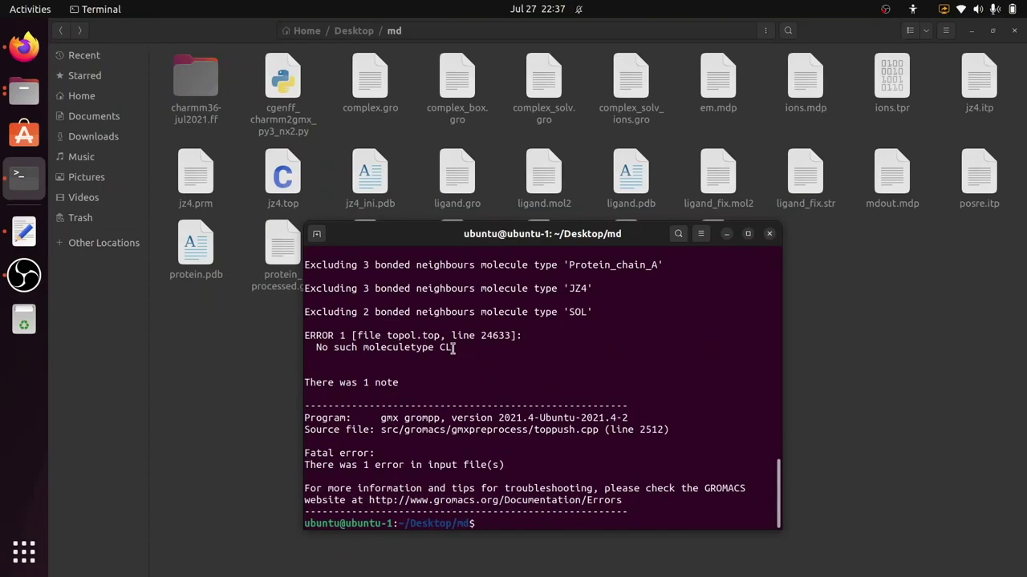
pyautogui.click(496, 214)
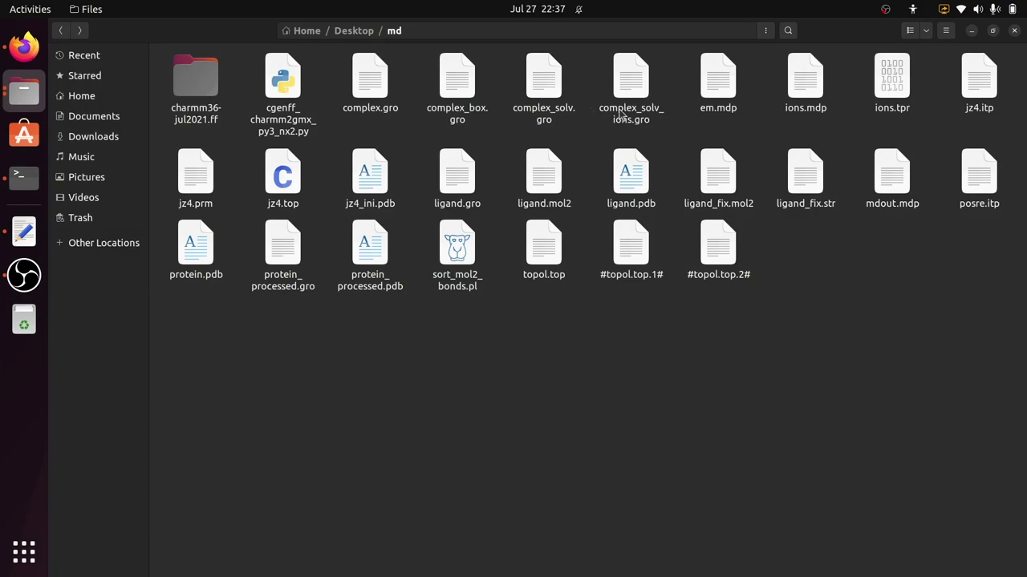
pyautogui.click(24, 232)
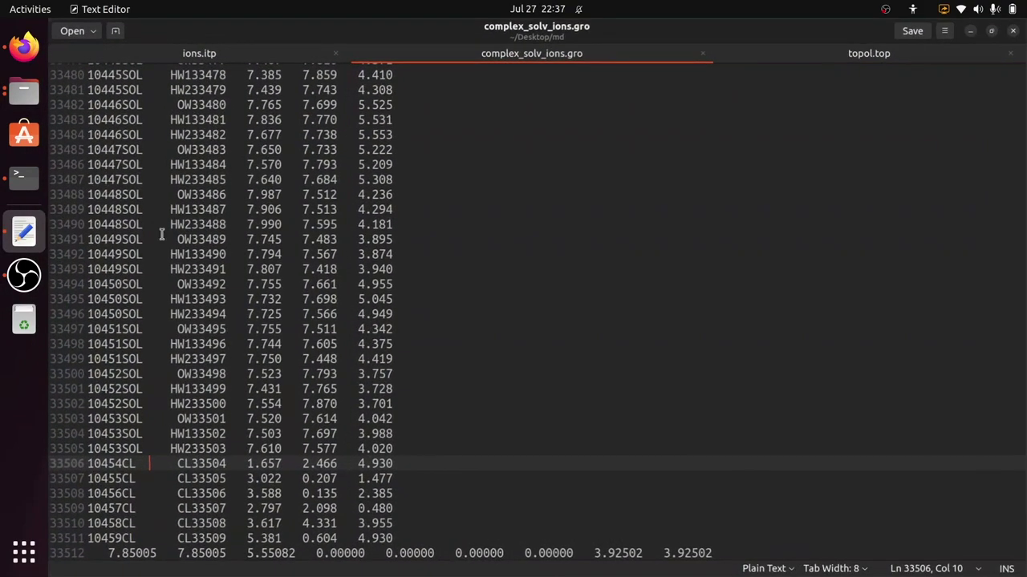
pyautogui.click(137, 464)
pyautogui.write('A')
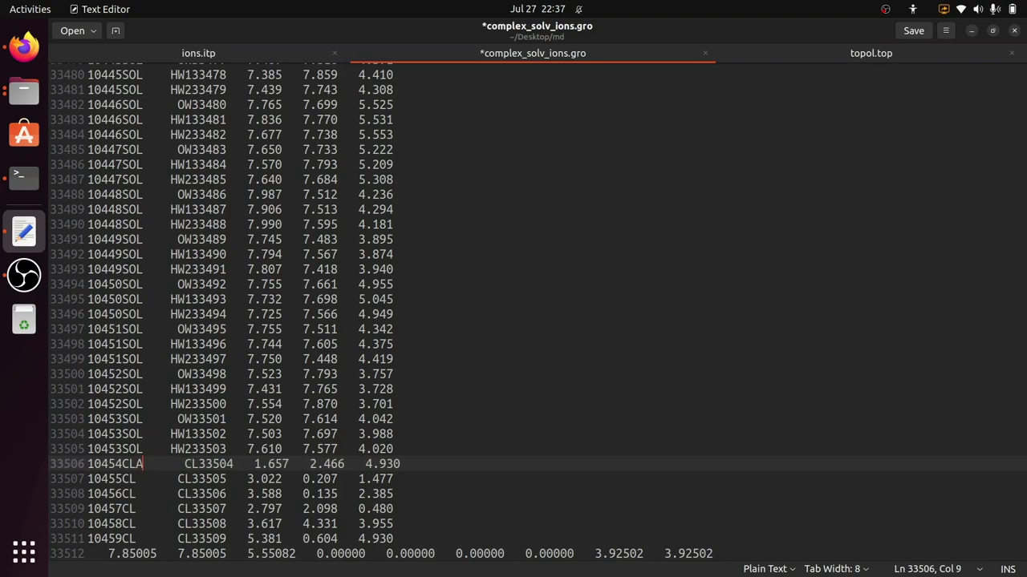
pyautogui.click(137, 479)
pyautogui.write('A')
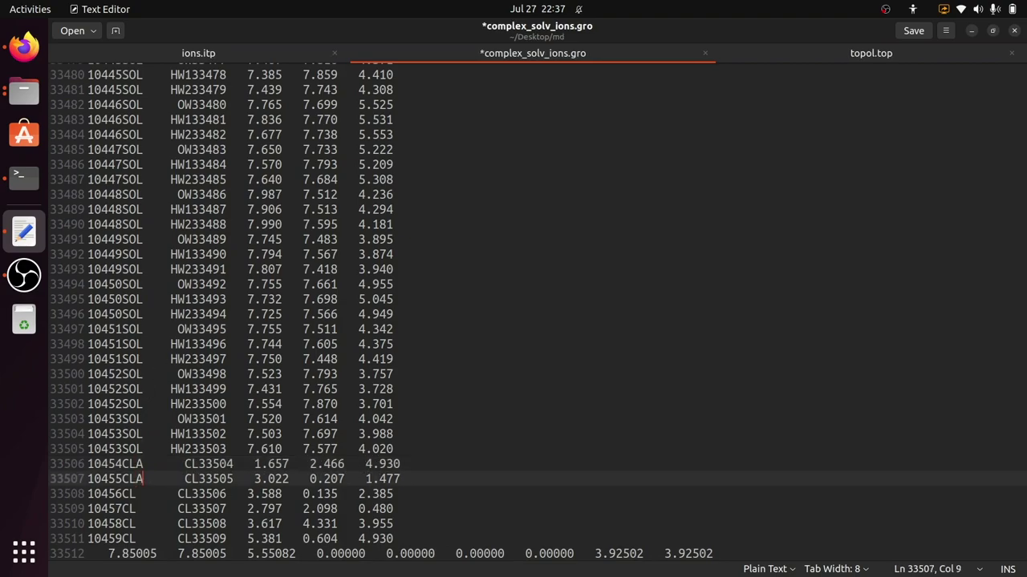
pyautogui.press('Down')
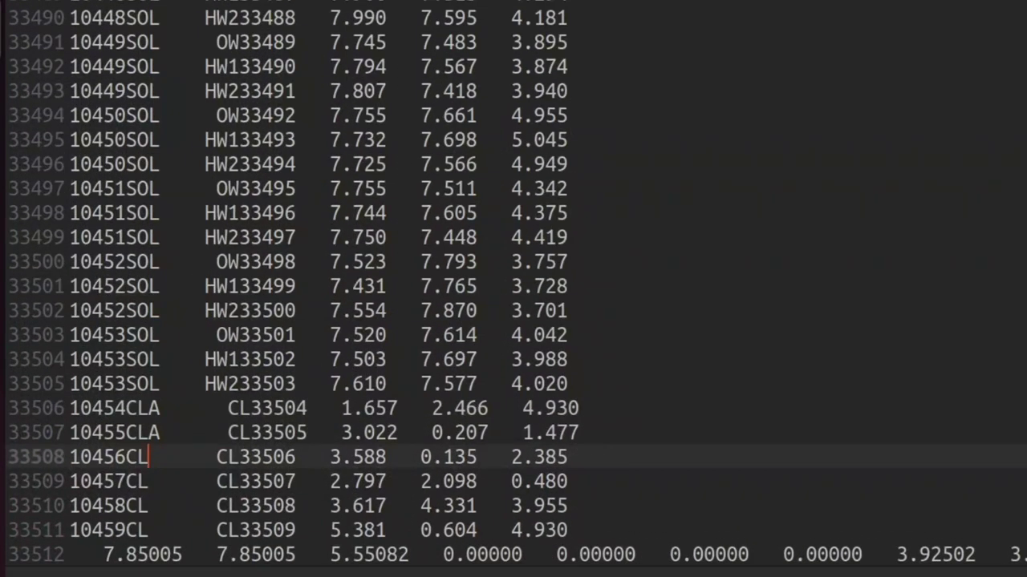
pyautogui.write('A')
pyautogui.press('Down')
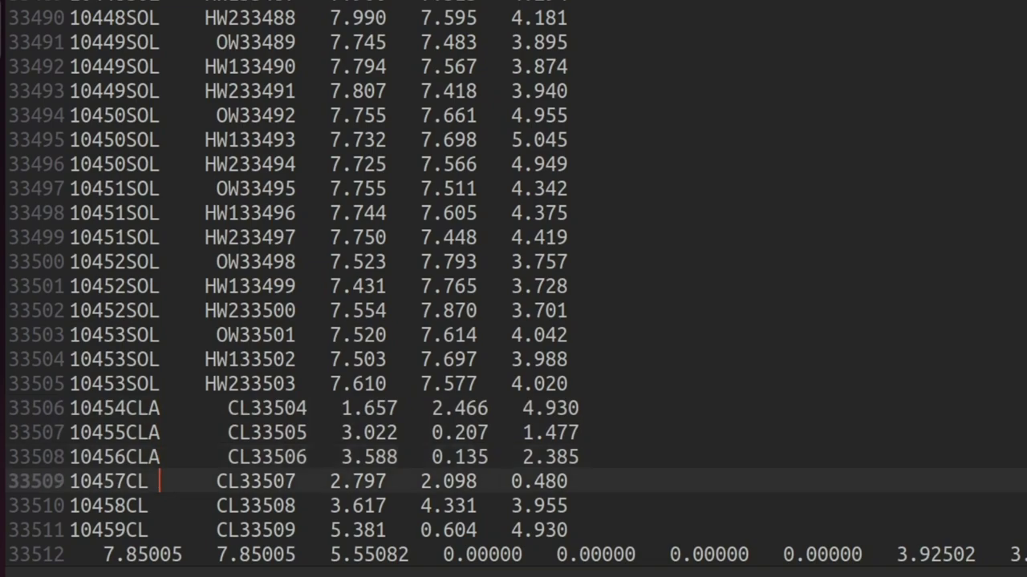
pyautogui.write('A')
pyautogui.press('Down')
pyautogui.write('A')
pyautogui.press('Down')
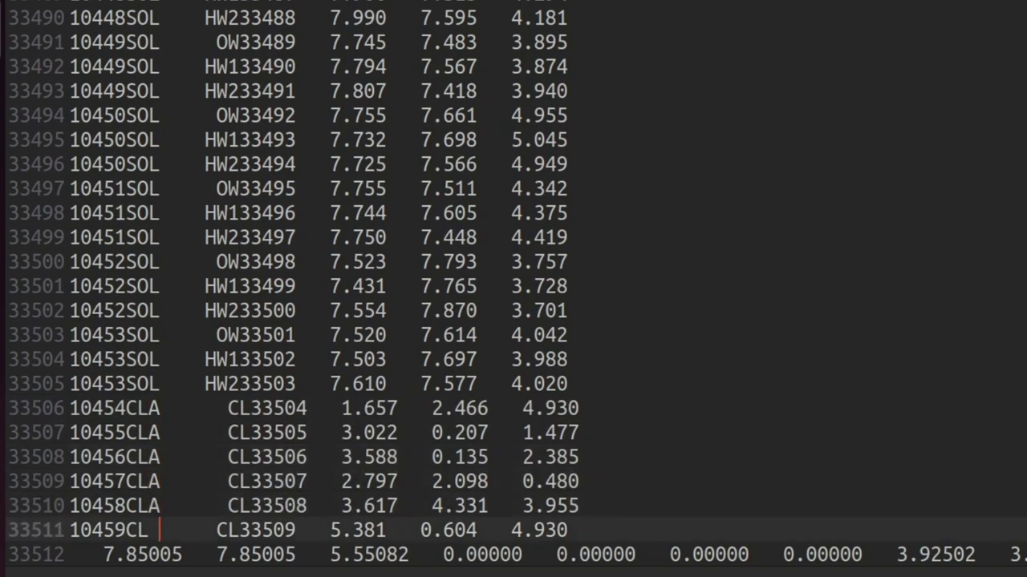
pyautogui.write('A')
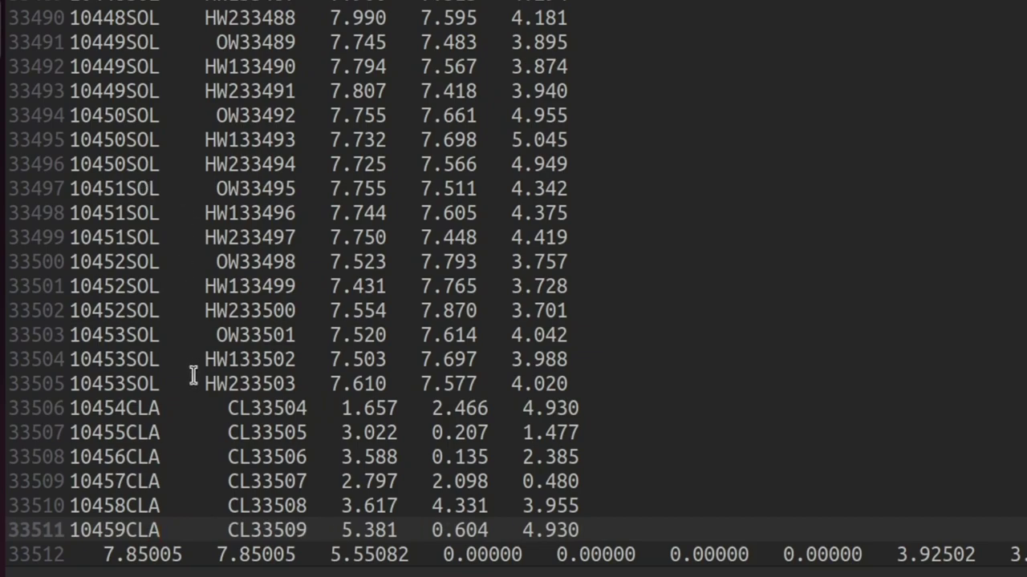
# Rename the six atom names CL33504–CL33509 to CLA on the same lines.
pyautogui.click(251, 405)
pyautogui.write('A')
pyautogui.press('Down')
pyautogui.press('Left')
pyautogui.write('A')
pyautogui.press('Down')
pyautogui.write('A')
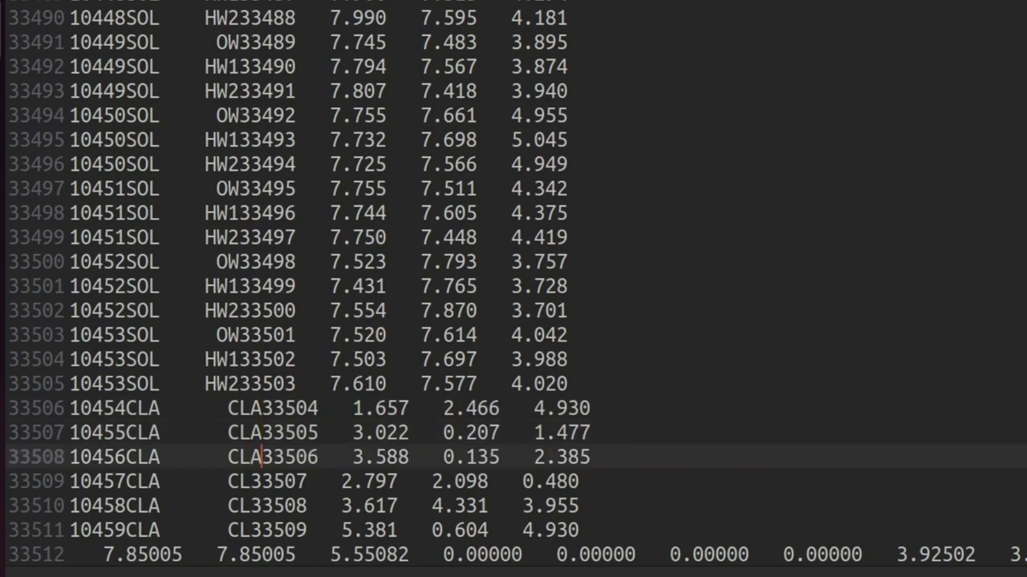
pyautogui.press('Down')
pyautogui.write('A')
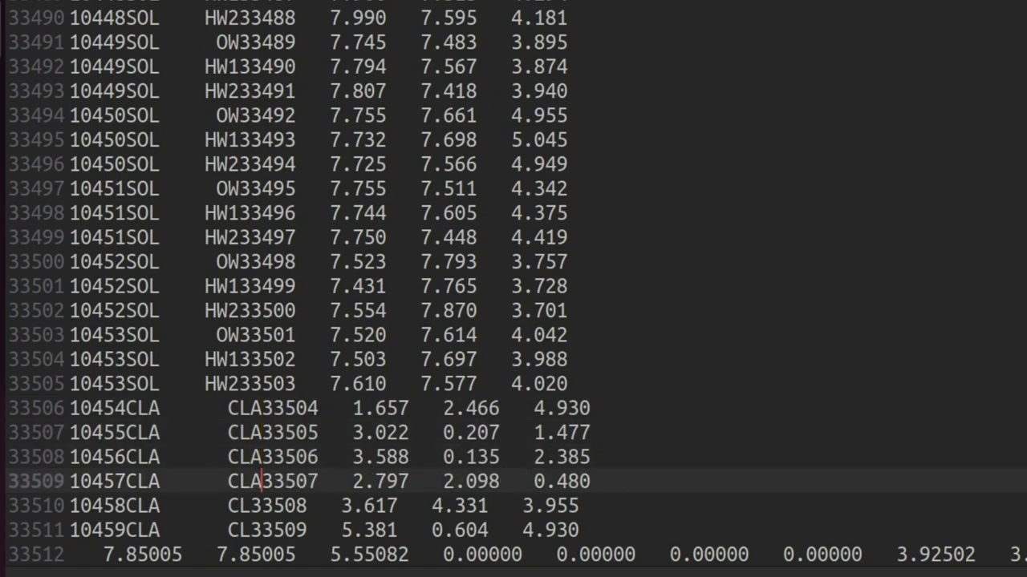
pyautogui.press('Down')
pyautogui.press('Left')
pyautogui.write('A')
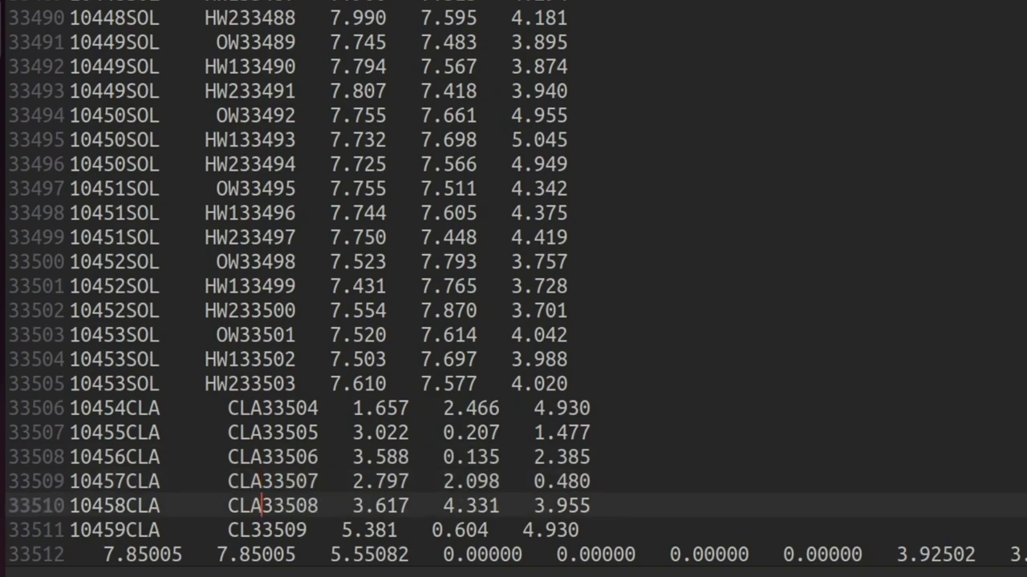
pyautogui.press('Down')
pyautogui.press('Left')
pyautogui.write('A')
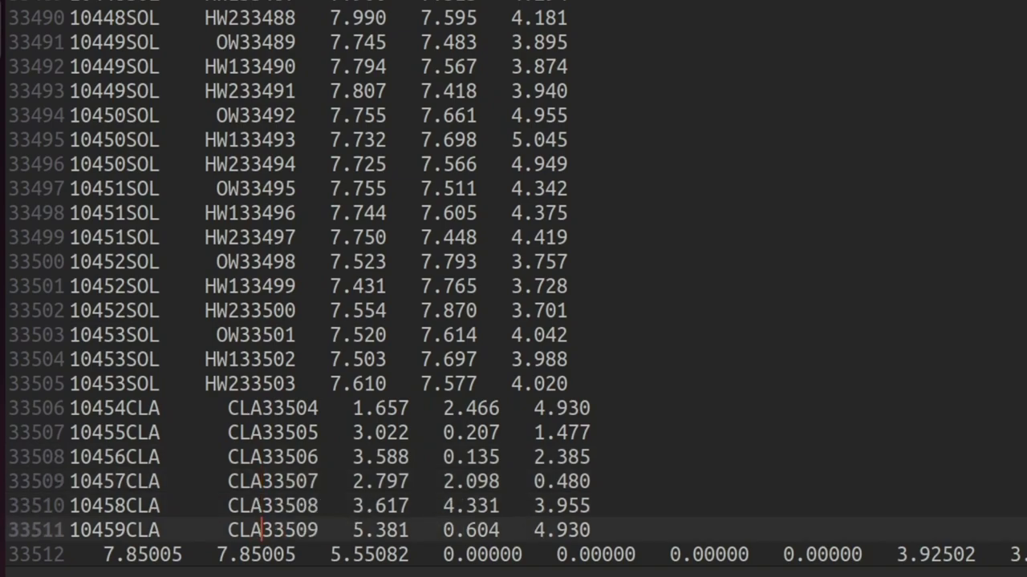
# Remove the extra spaces before CLA33504–CLA33509 to align the columns, then save the file.
pyautogui.click(227, 409)
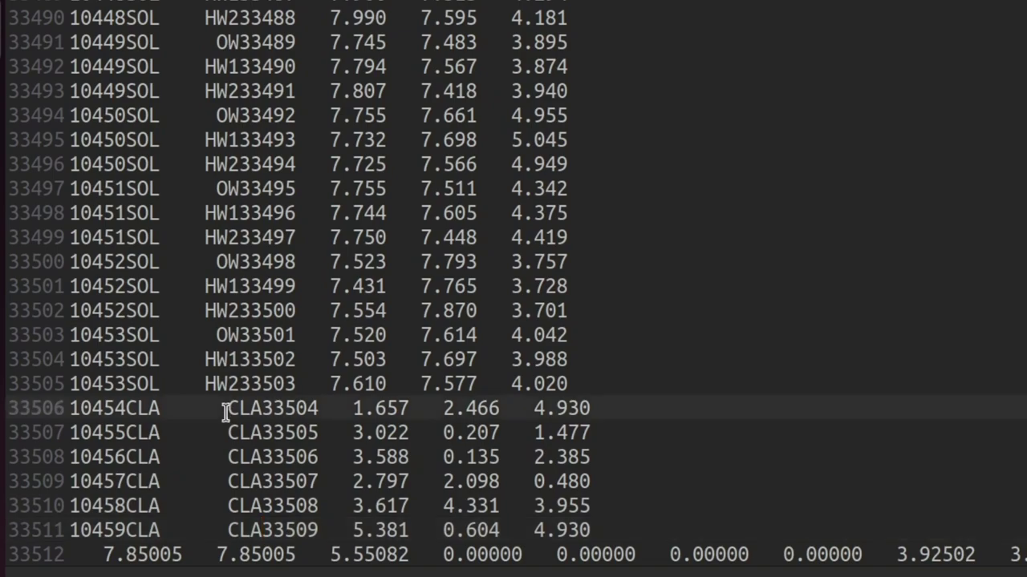
pyautogui.press('BackSpace')
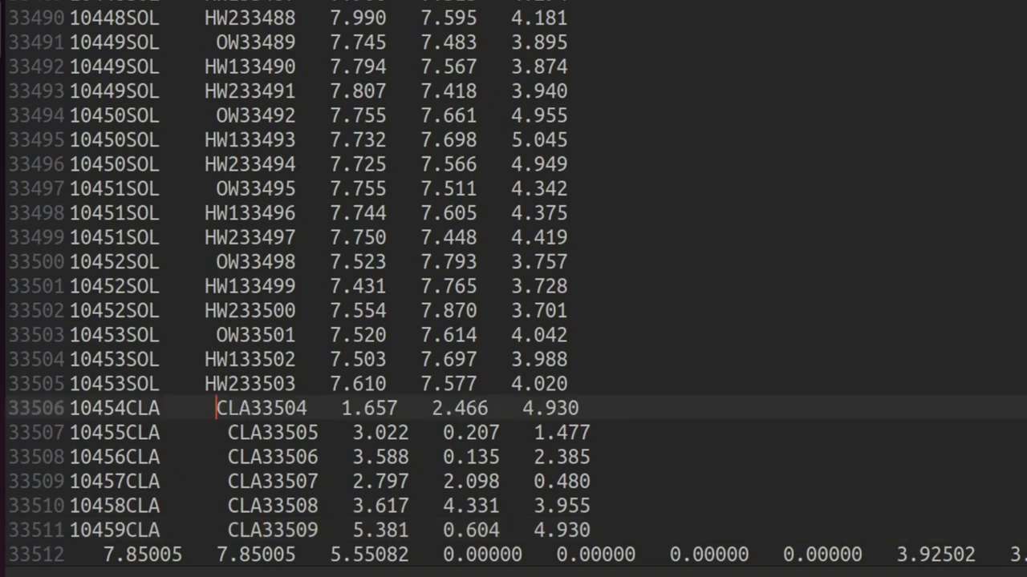
pyautogui.press('BackSpace')
pyautogui.press('Down')
pyautogui.press('Right')
pyautogui.press('Right')
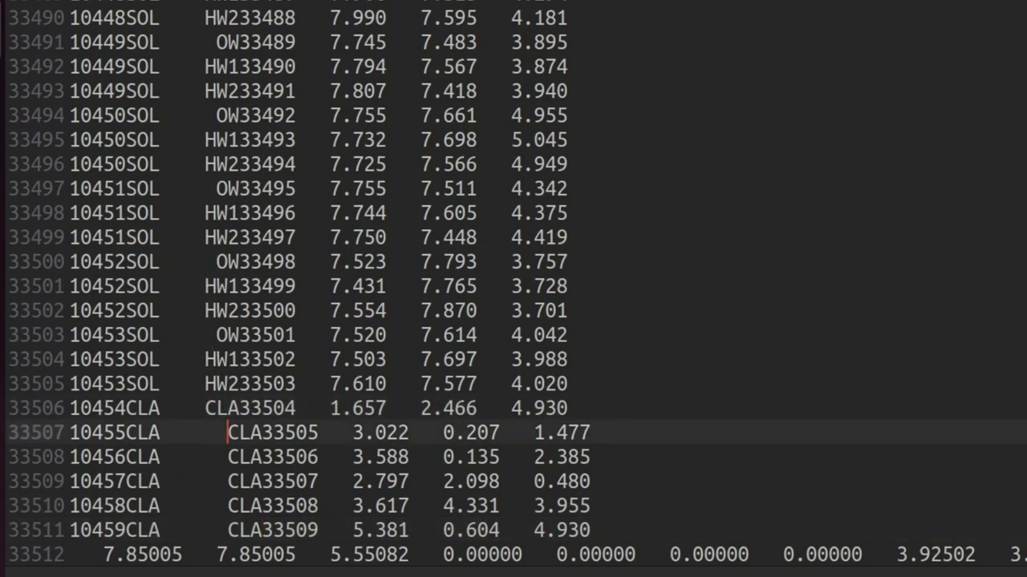
pyautogui.press('BackSpace')
pyautogui.press('BackSpace')
pyautogui.press('Down')
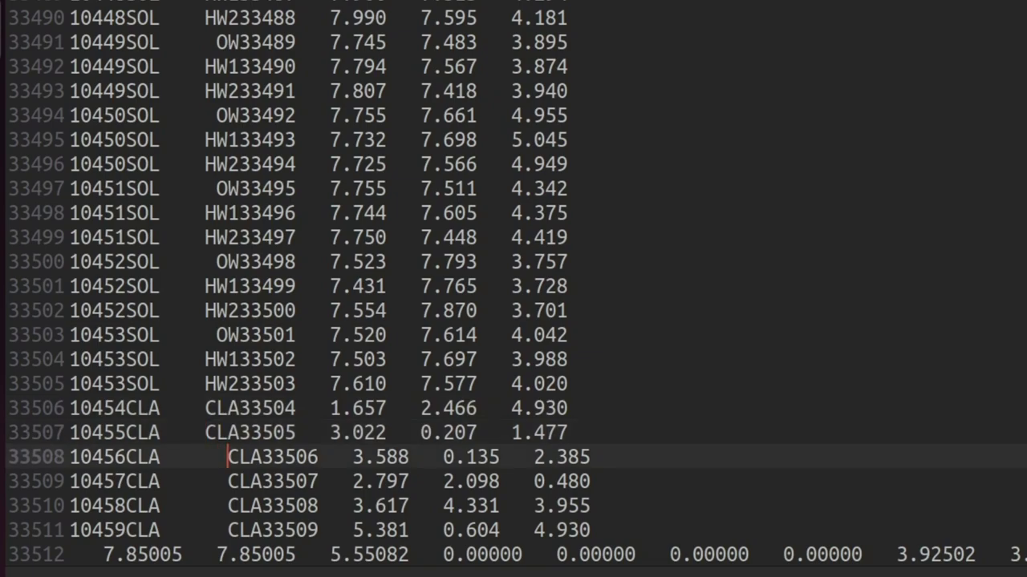
pyautogui.press('BackSpace')
pyautogui.press('BackSpace')
pyautogui.press('Down')
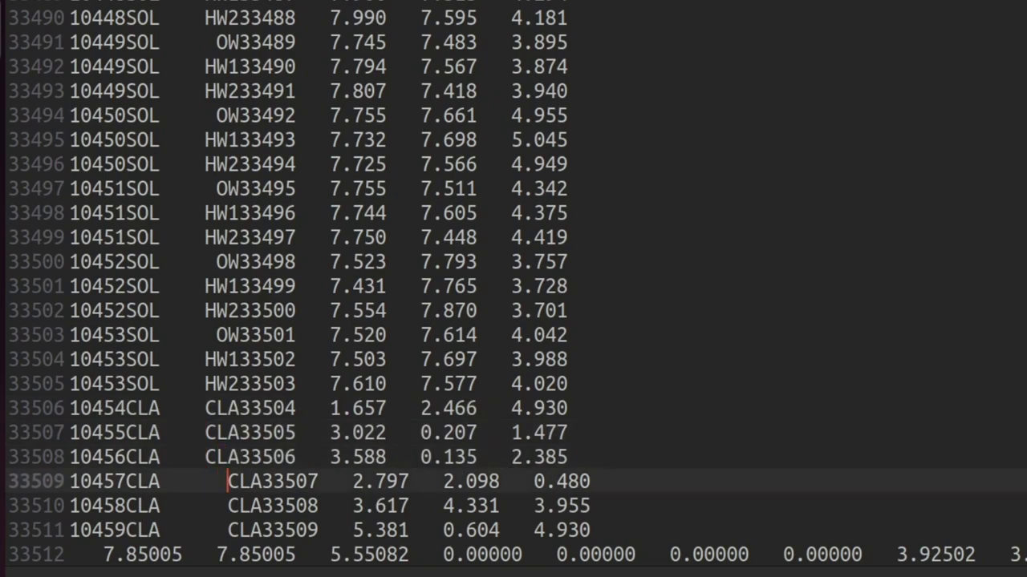
pyautogui.press('BackSpace')
pyautogui.press('BackSpace')
pyautogui.press('Down')
pyautogui.press('BackSpace')
pyautogui.press('BackSpace')
pyautogui.press('Down')
pyautogui.press('BackSpace')
pyautogui.press('BackSpace')
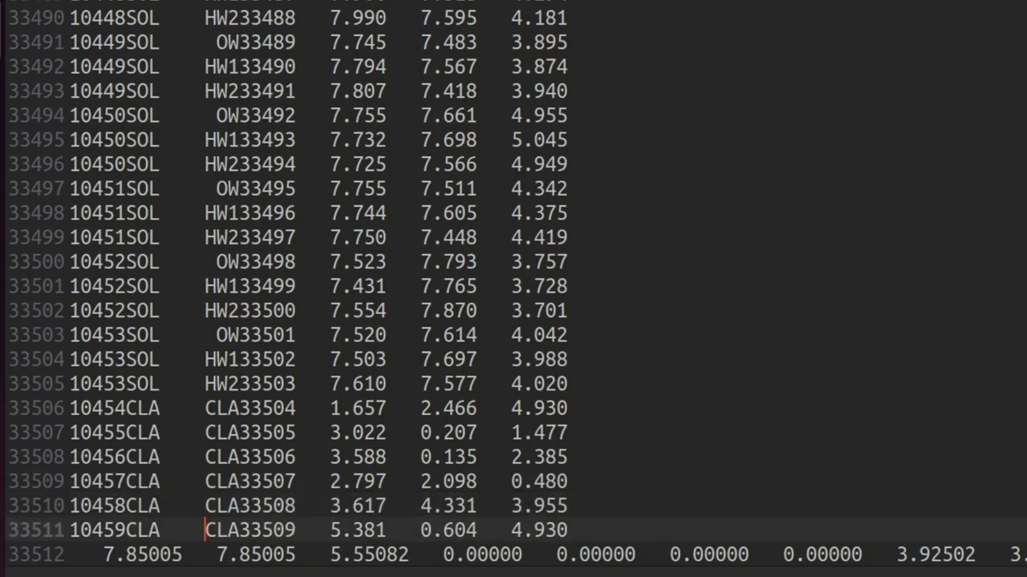
pyautogui.hotkey('ctrl', 's')
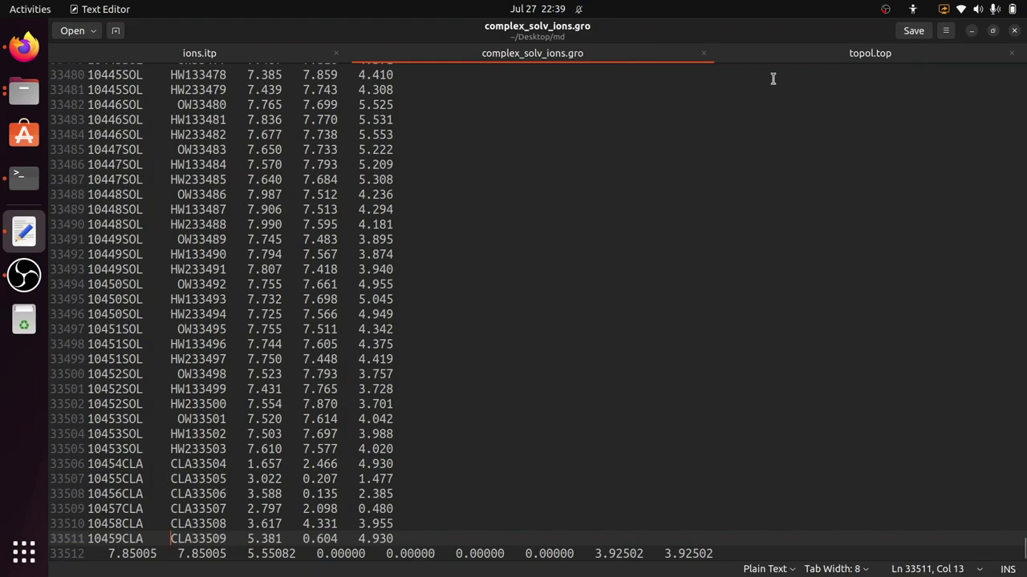
# Change CL to CLA in topol.top's molecules list, keeping 6 molecules, and save.
pyautogui.click(830, 56)
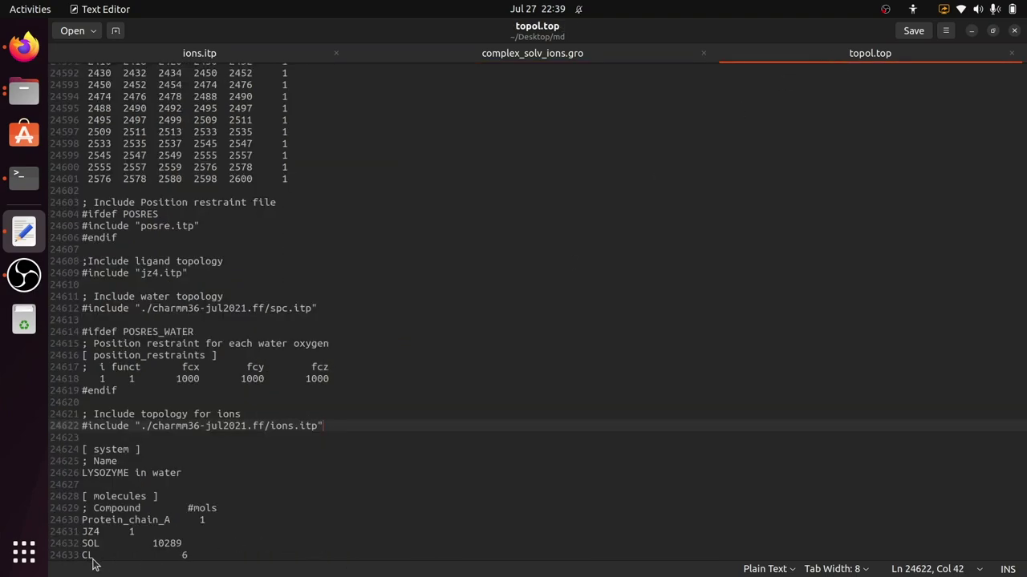
pyautogui.hotkey('ctrl', '+')
pyautogui.hotkey('ctrl', '+')
pyautogui.scroll(-1, 175, 496)
pyautogui.scroll(20, 175, 497)
pyautogui.scroll(-10, 992, 524)
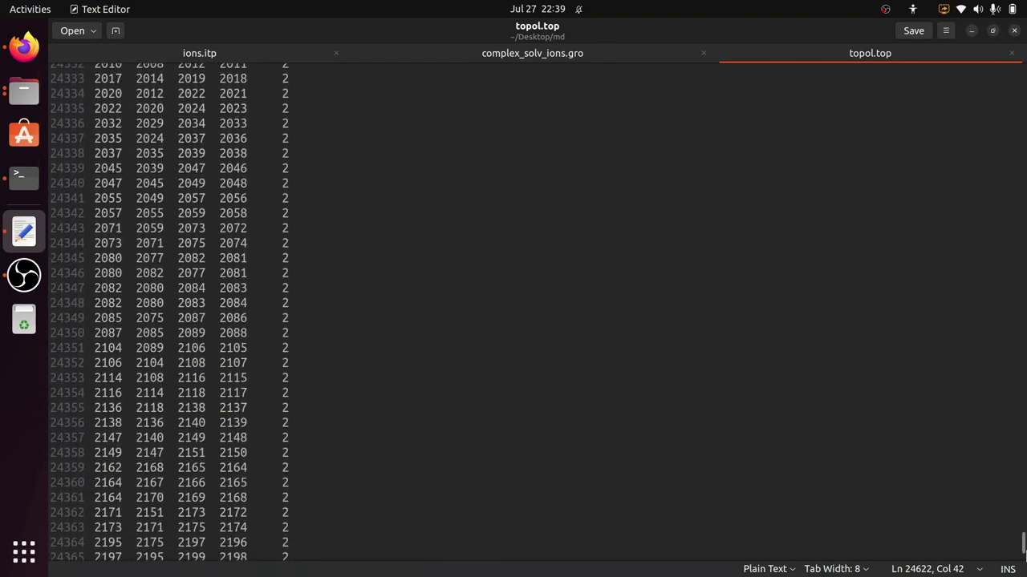
pyautogui.scroll(-20, 176, 531)
pyautogui.click(111, 552)
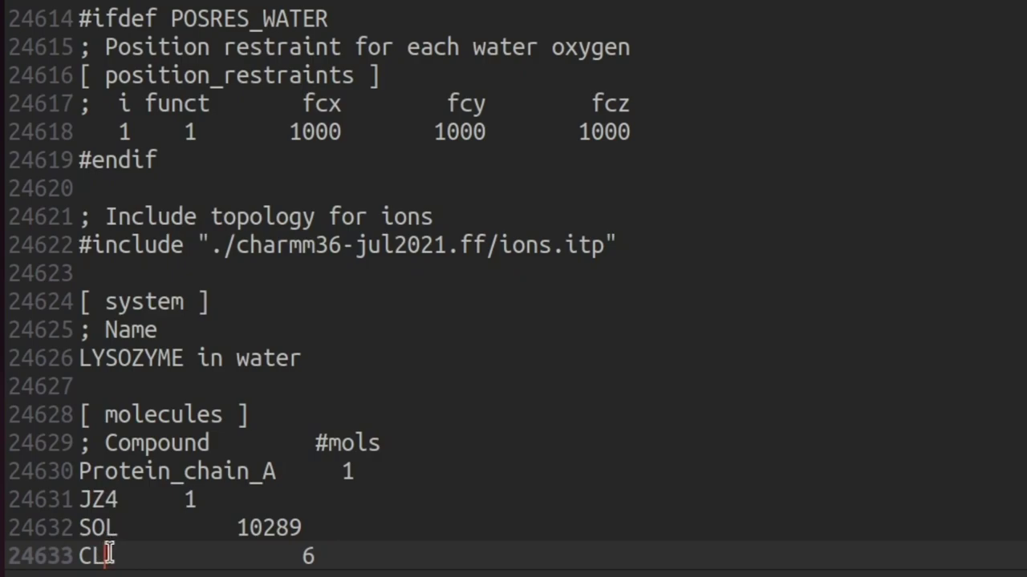
pyautogui.write('A')
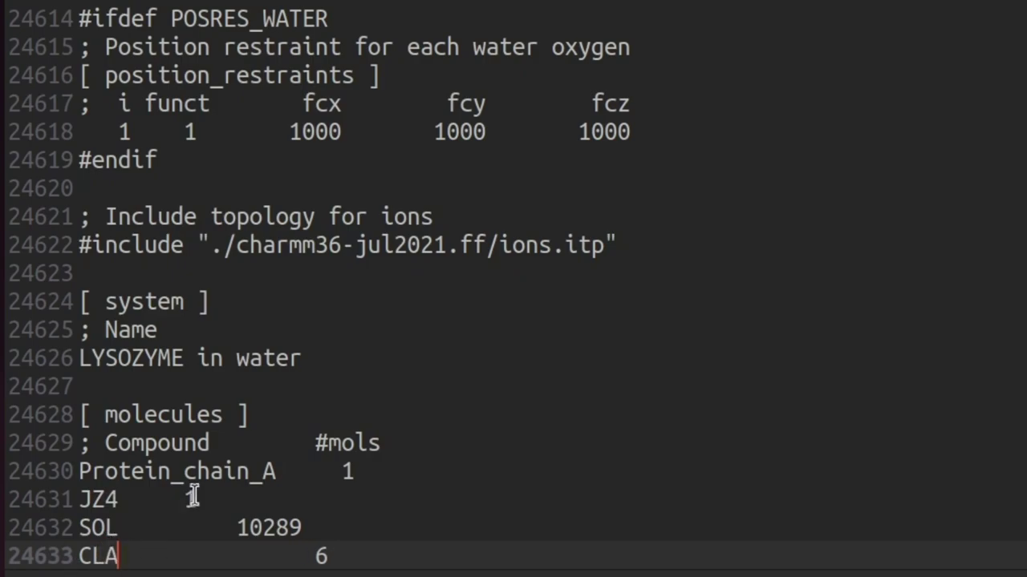
pyautogui.hotkey('ctrl', 's')
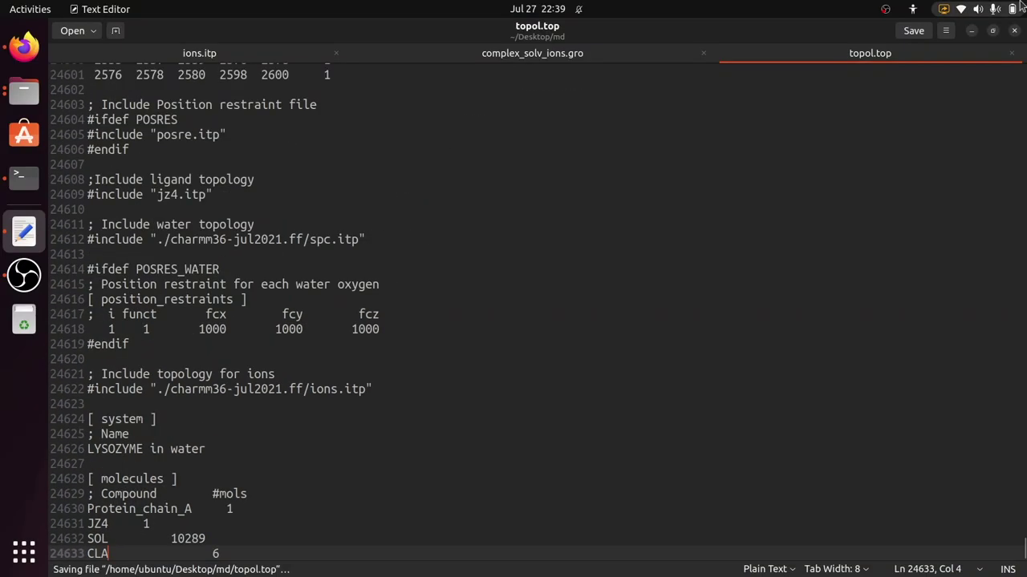
# On a cleared terminal, rerun the gmx grompp command building em.tpr from em.mdp, complex_solv_ions.gro and topol.top.
pyautogui.click(972, 30)
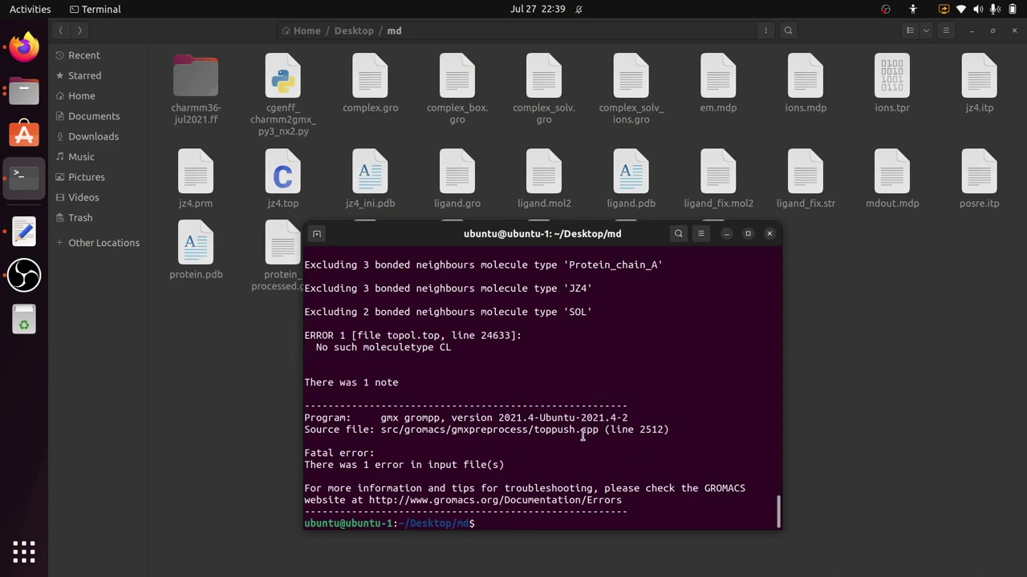
pyautogui.press('Up')
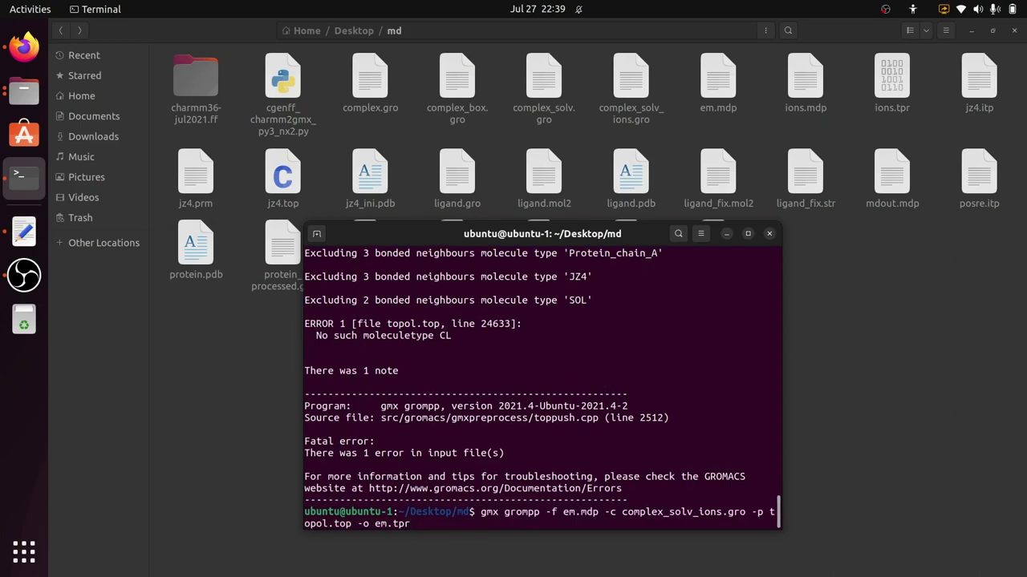
pyautogui.press('Down')
pyautogui.press('Return')
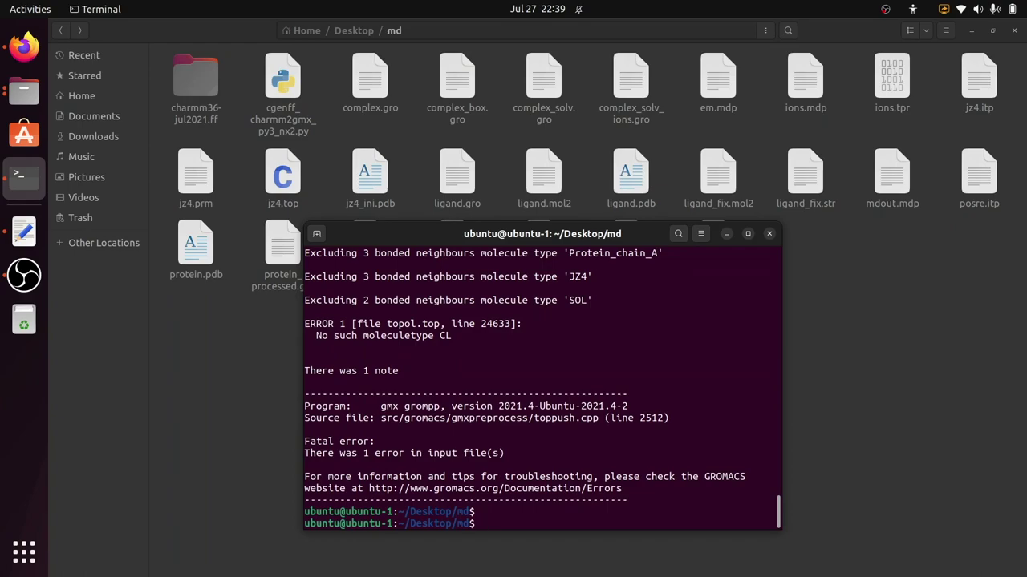
pyautogui.hotkey('ctrl', 'l')
pyautogui.press('Up')
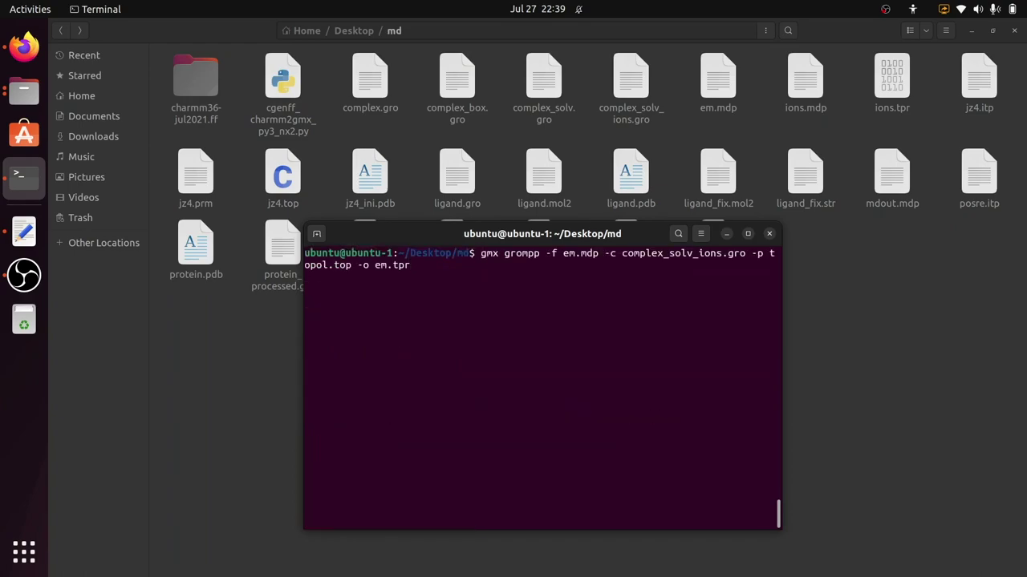
pyautogui.press('Return')
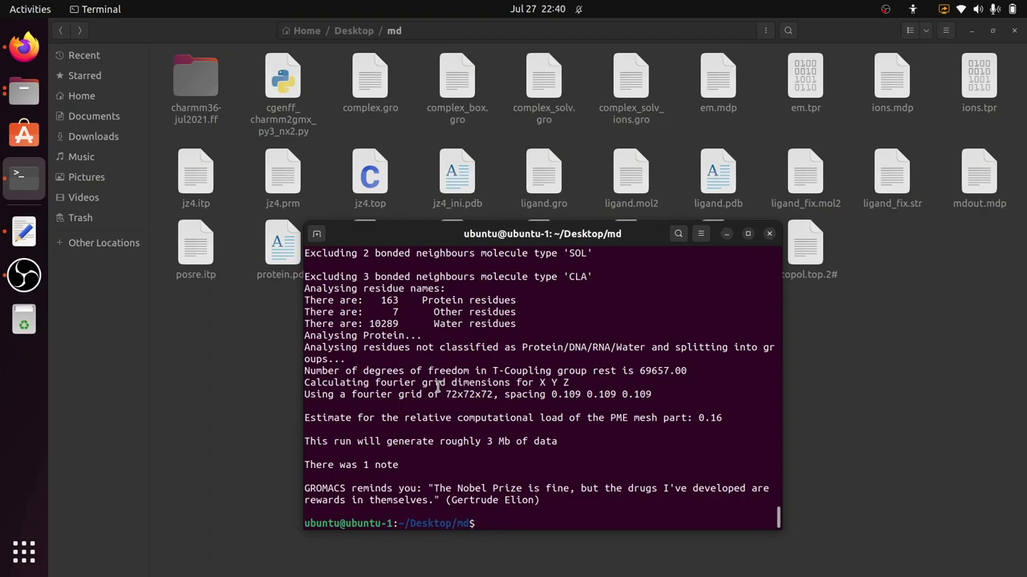
# Confirm em.tpr (323.6 kB) exists in the md folder, then stage 'gmx mdrun -v -deffnm em' at the prompt.
pyautogui.click(896, 335)
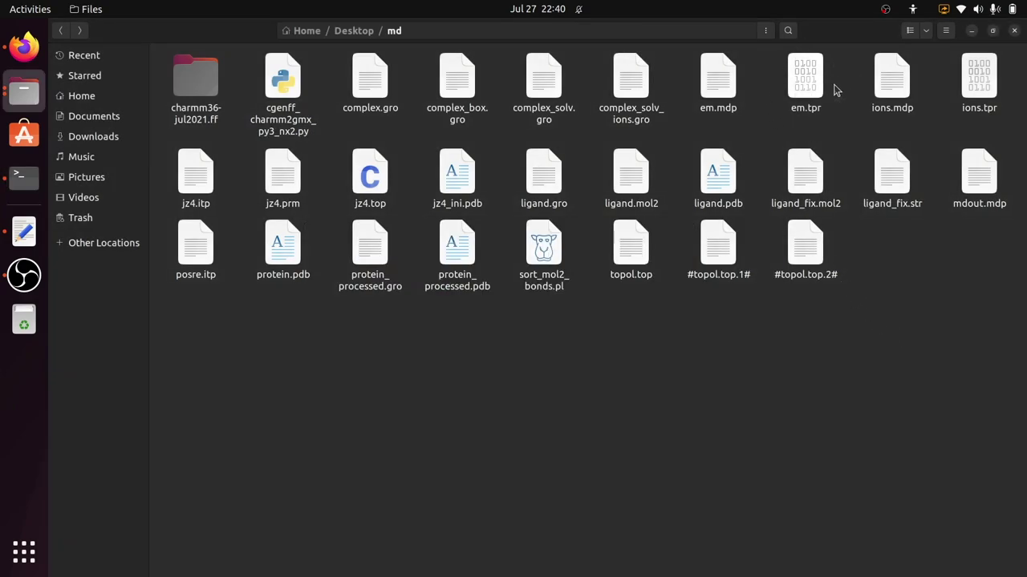
pyautogui.click(796, 78)
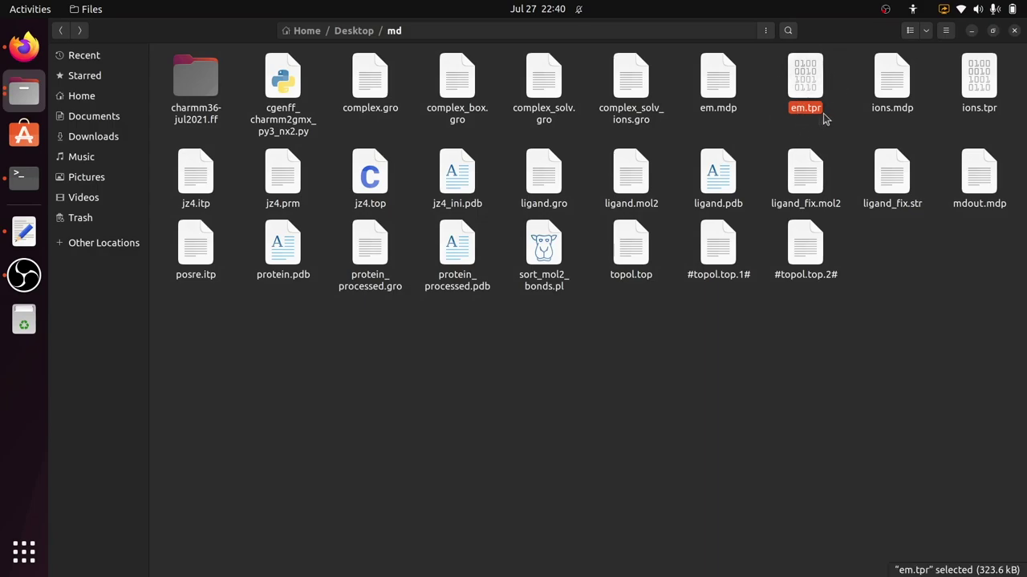
pyautogui.press('Escape')
pyautogui.click(24, 175)
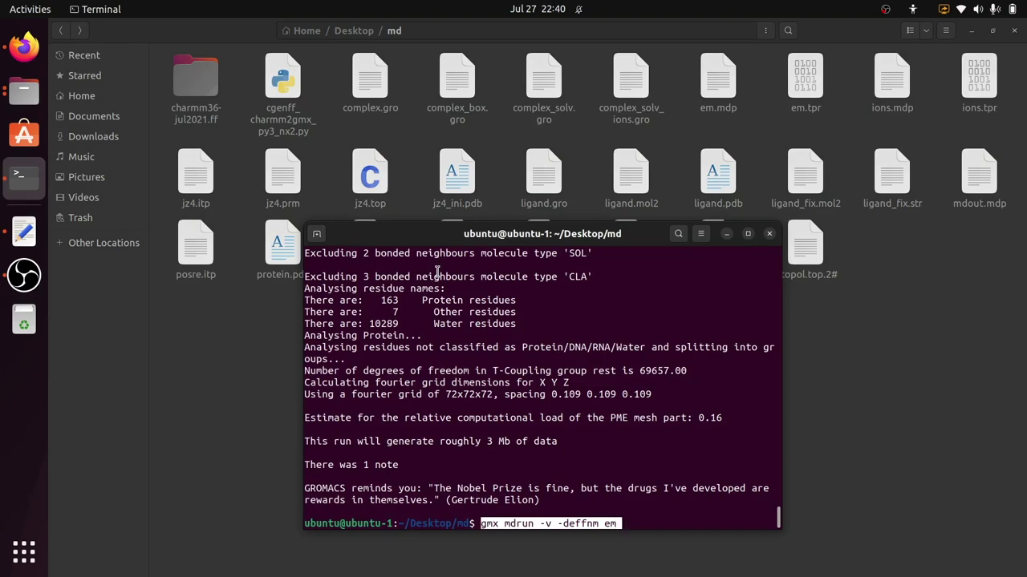
pyautogui.press('End')
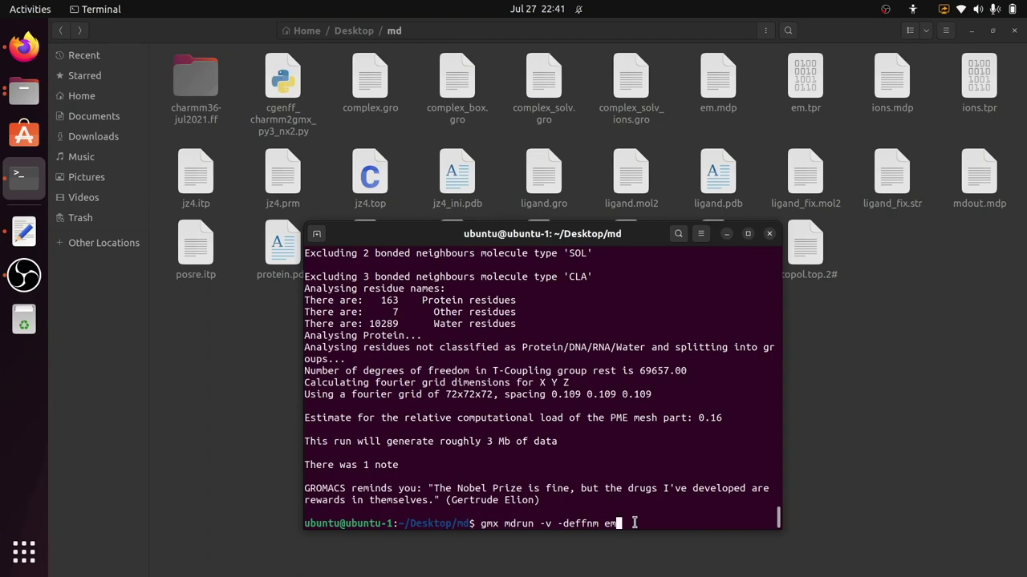
# Clear the terminal and launch the gmx mdrun -v -deffnm em energy minimization.
pyautogui.hotkey('ctrl', 'l')
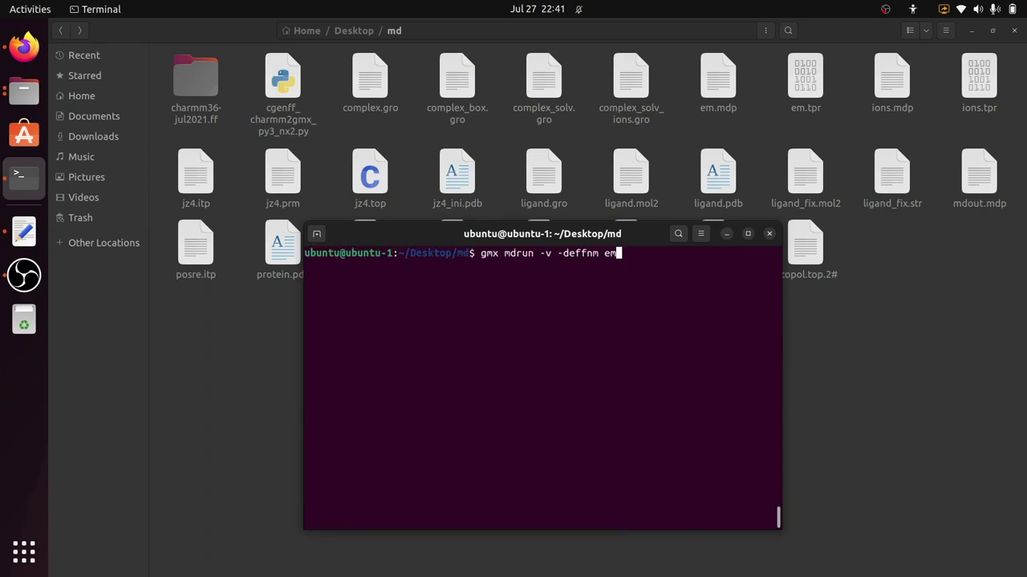
pyautogui.press('Return')
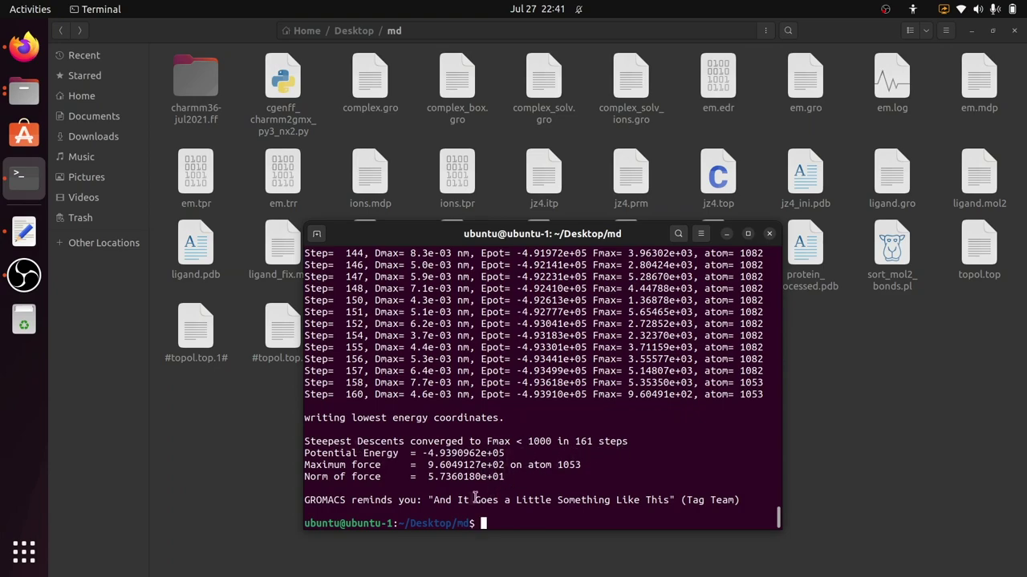
pyautogui.moveTo(779, 518); pyautogui.dragTo(782, 446)
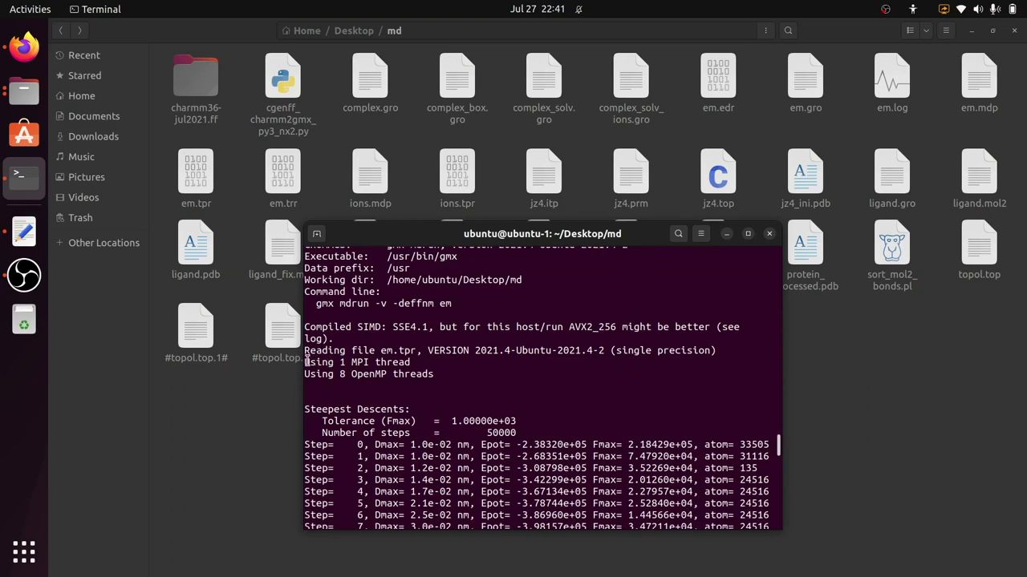
# Highlight the MPI and OpenMP thread lines, then view the convergence to Fmax < 1000 in 161 steps.
pyautogui.moveTo(305, 362); pyautogui.dragTo(437, 374)
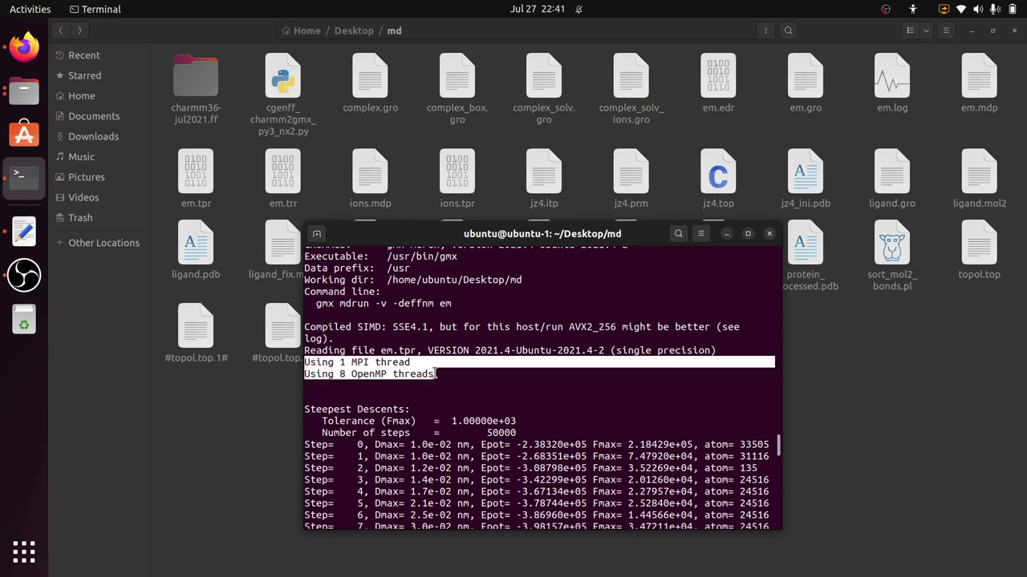
pyautogui.click(389, 379)
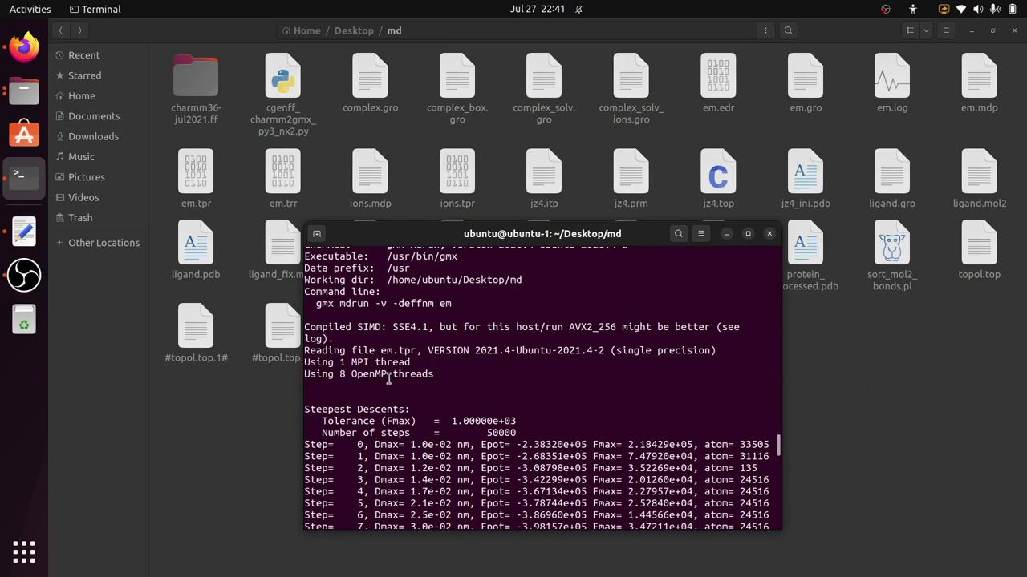
pyautogui.doubleClick(371, 374)
pyautogui.click(394, 375)
pyautogui.doubleClick(358, 363)
pyautogui.click(451, 399)
pyautogui.moveTo(779, 442); pyautogui.dragTo(778, 531)
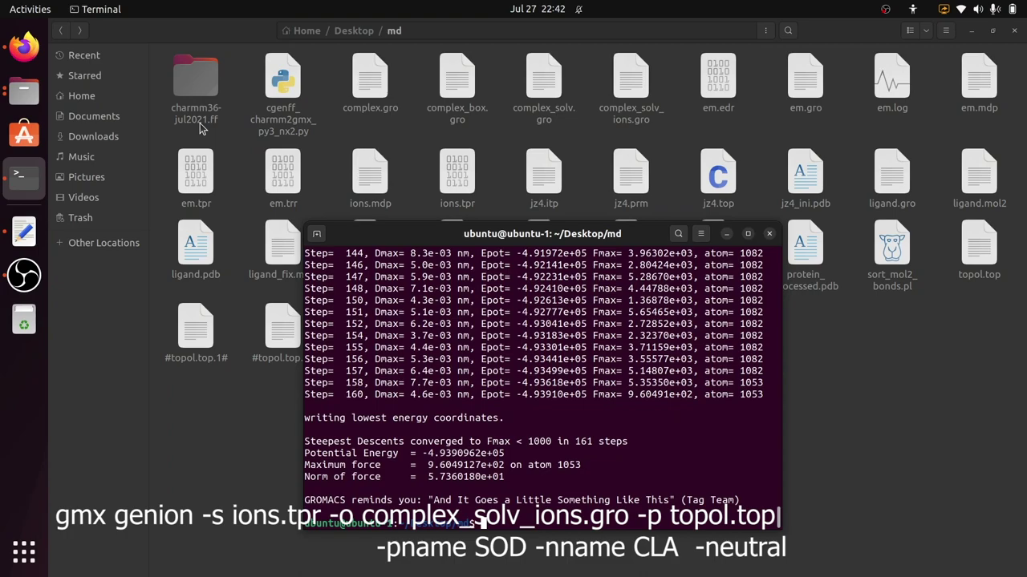
pyautogui.click(24, 232)
pyautogui.click(238, 53)
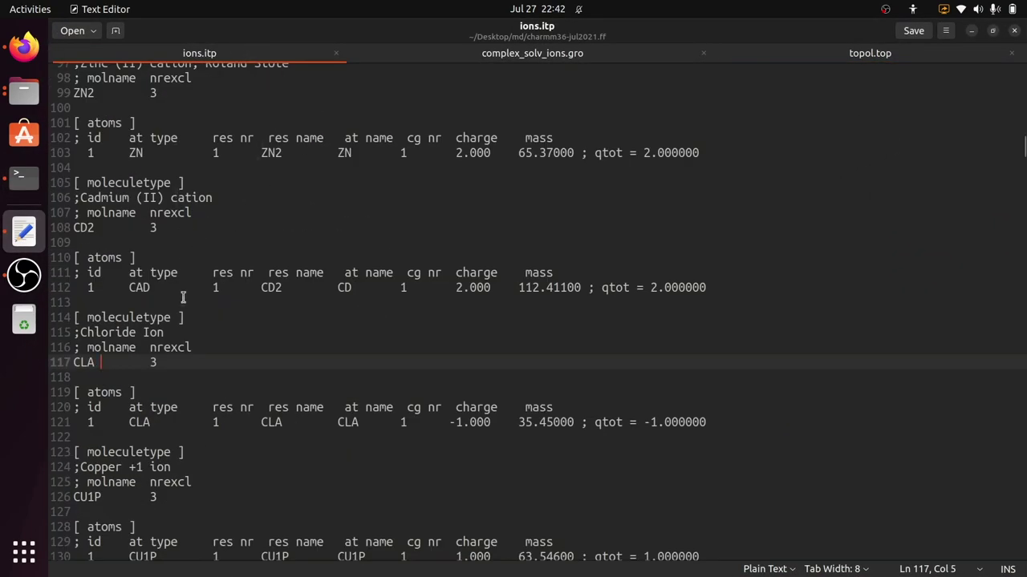
pyautogui.click(178, 361)
pyautogui.click(971, 32)
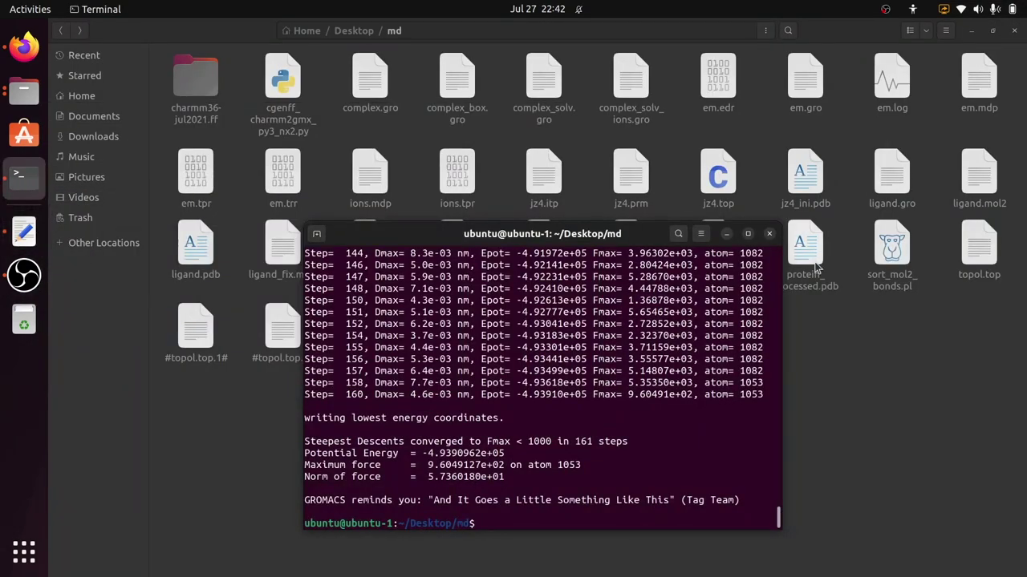